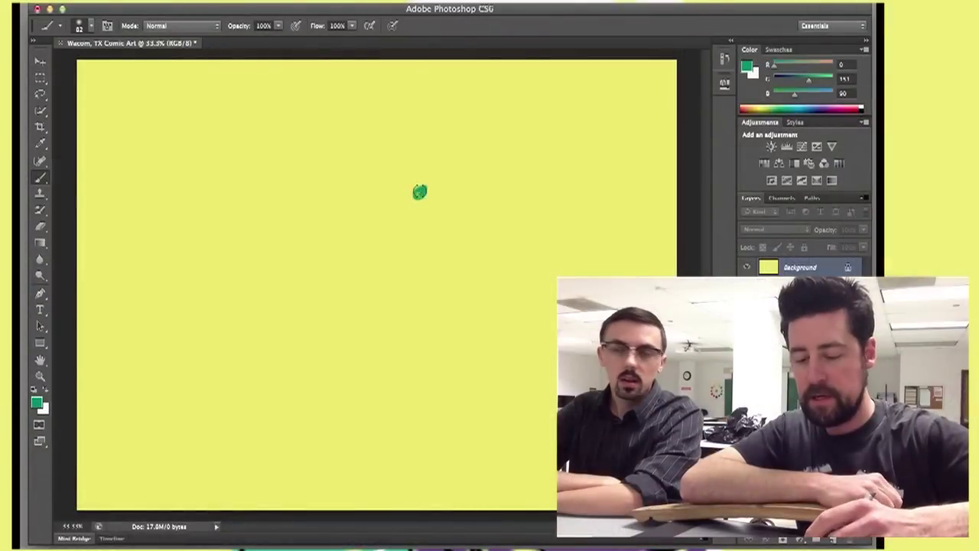
# - Paint the green figure's zigzag body and raised arm, plus a thick green shape along the bottom edge
pyautogui.moveTo(445, 186)
pyautogui.mouseDown()
pyautogui.moveTo(525, 211)
pyautogui.moveTo(539, 225)
pyautogui.moveTo(539, 249)
pyautogui.moveTo(492, 290)
pyautogui.moveTo(472, 269)
pyautogui.moveTo(488, 251)
pyautogui.moveTo(436, 299)
pyautogui.moveTo(401, 294)
pyautogui.moveTo(385, 317)
pyautogui.moveTo(395, 318)
pyautogui.moveTo(388, 366)
pyautogui.moveTo(394, 348)
pyautogui.moveTo(365, 360)
pyautogui.moveTo(344, 334)
pyautogui.mouseUp()
pyautogui.moveTo(385, 367)
pyautogui.mouseDown()
pyautogui.moveTo(402, 325)
pyautogui.moveTo(434, 318)
pyautogui.moveTo(465, 345)
pyautogui.moveTo(485, 330)
pyautogui.moveTo(453, 329)
pyautogui.moveTo(458, 316)
pyautogui.moveTo(494, 307)
pyautogui.moveTo(460, 328)
pyautogui.moveTo(443, 309)
pyautogui.mouseUp()
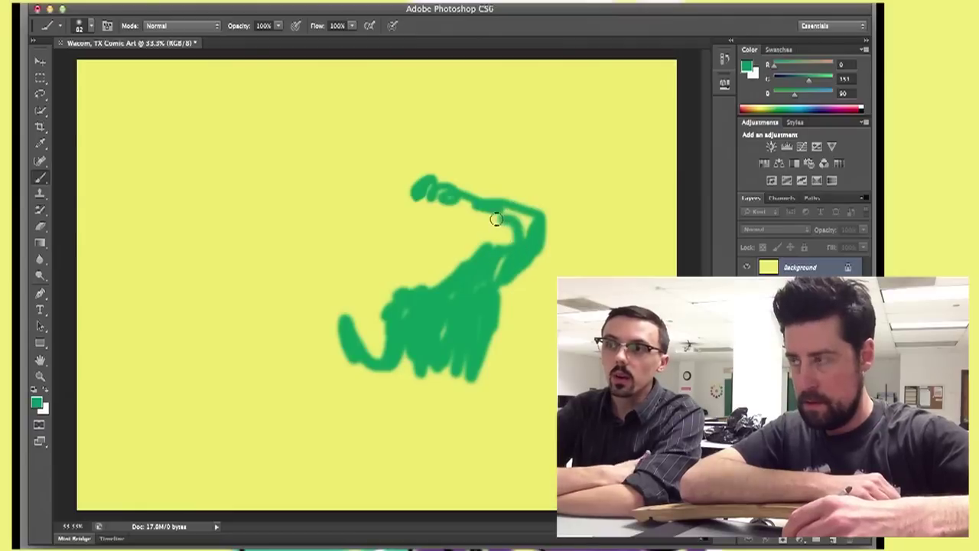
pyautogui.moveTo(482, 201)
pyautogui.mouseDown()
pyautogui.moveTo(426, 207)
pyautogui.moveTo(413, 197)
pyautogui.moveTo(525, 247)
pyautogui.mouseUp()
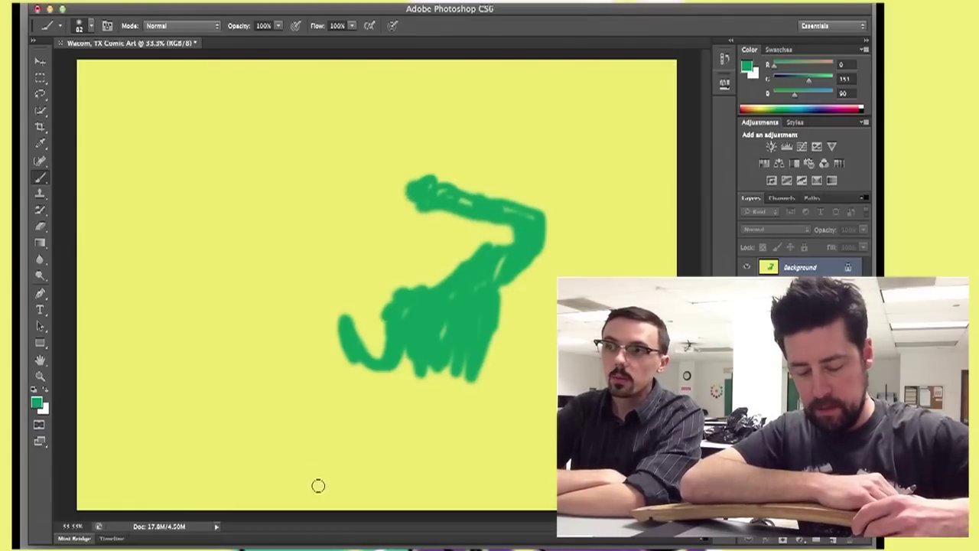
pyautogui.moveTo(334, 462)
pyautogui.mouseDown()
pyautogui.moveTo(351, 486)
pyautogui.moveTo(339, 508)
pyautogui.mouseUp()
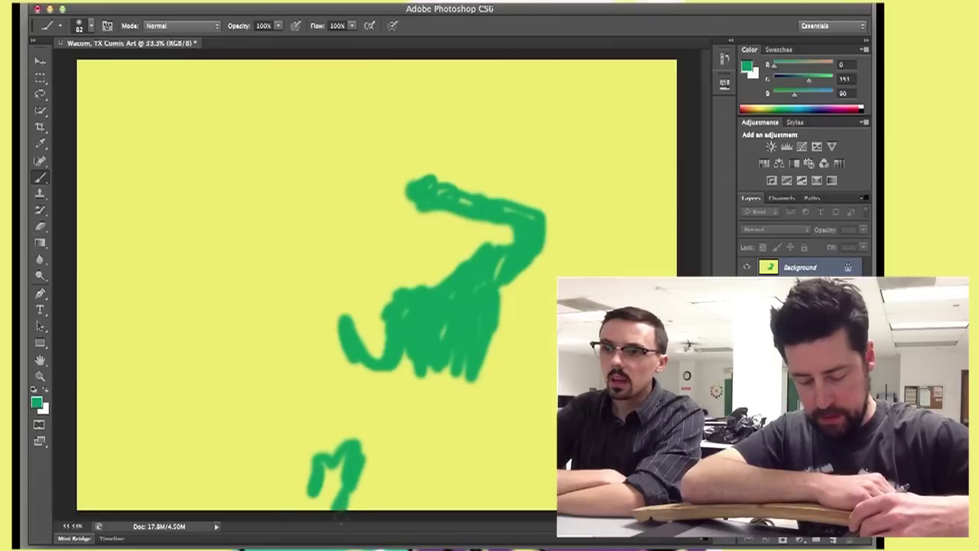
pyautogui.moveTo(269, 504)
pyautogui.mouseDown()
pyautogui.moveTo(303, 517)
pyautogui.moveTo(307, 467)
pyautogui.moveTo(317, 465)
pyautogui.moveTo(312, 505)
pyautogui.moveTo(327, 521)
pyautogui.moveTo(305, 511)
pyautogui.moveTo(340, 477)
pyautogui.moveTo(336, 466)
pyautogui.moveTo(341, 480)
pyautogui.moveTo(372, 455)
pyautogui.mouseUp()
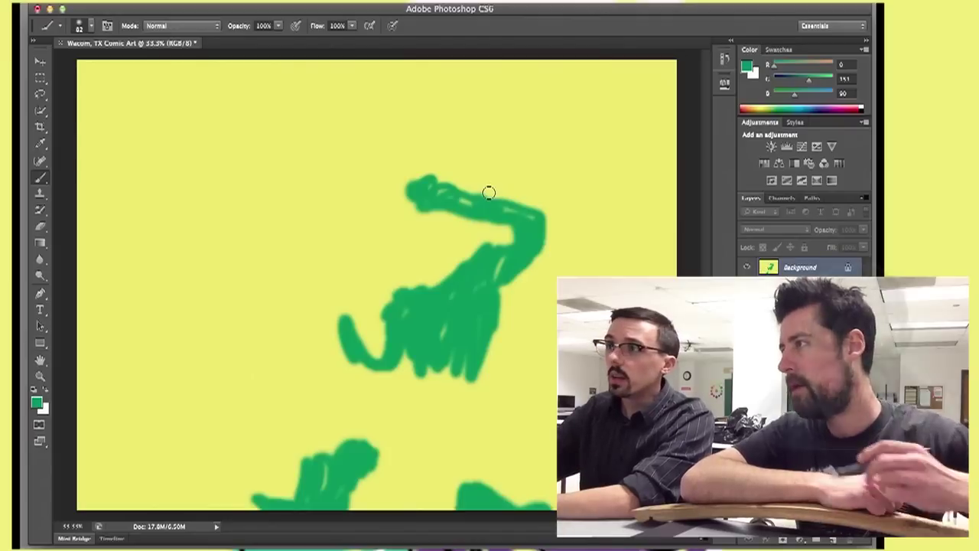
# - Pick a lighter teal and brush the second figure's body and upper torso left of the green one
pyautogui.click(785, 106)
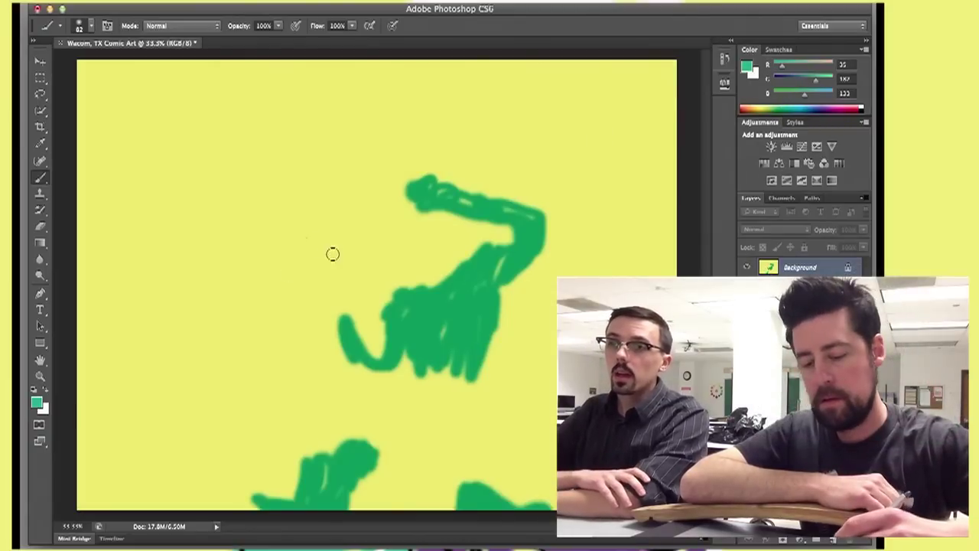
pyautogui.moveTo(323, 249)
pyautogui.mouseDown()
pyautogui.moveTo(368, 244)
pyautogui.moveTo(372, 292)
pyautogui.mouseUp()
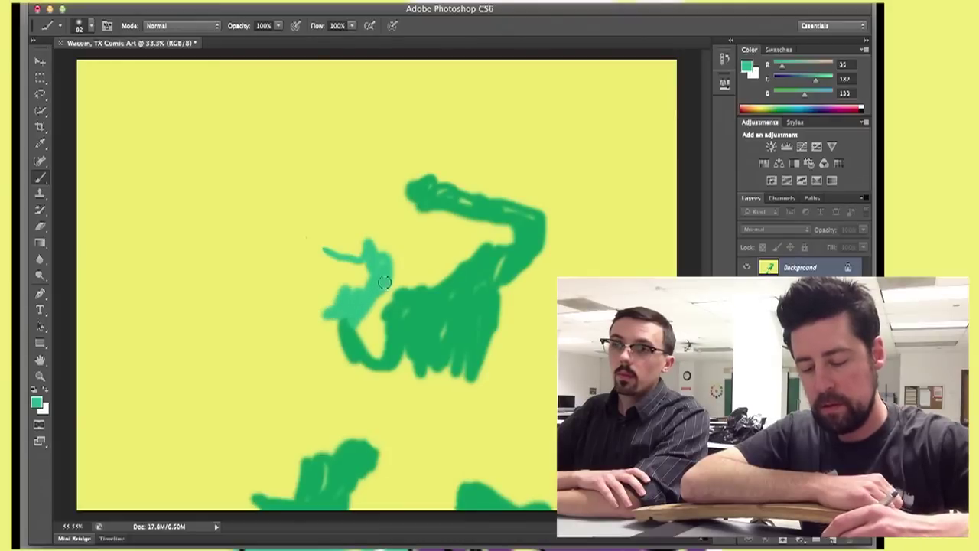
pyautogui.moveTo(384, 283)
pyautogui.mouseDown()
pyautogui.moveTo(363, 242)
pyautogui.moveTo(346, 237)
pyautogui.moveTo(348, 205)
pyautogui.moveTo(364, 212)
pyautogui.moveTo(370, 189)
pyautogui.moveTo(333, 212)
pyautogui.moveTo(353, 192)
pyautogui.moveTo(333, 184)
pyautogui.moveTo(307, 221)
pyautogui.moveTo(319, 190)
pyautogui.moveTo(278, 200)
pyautogui.moveTo(305, 187)
pyautogui.mouseUp()
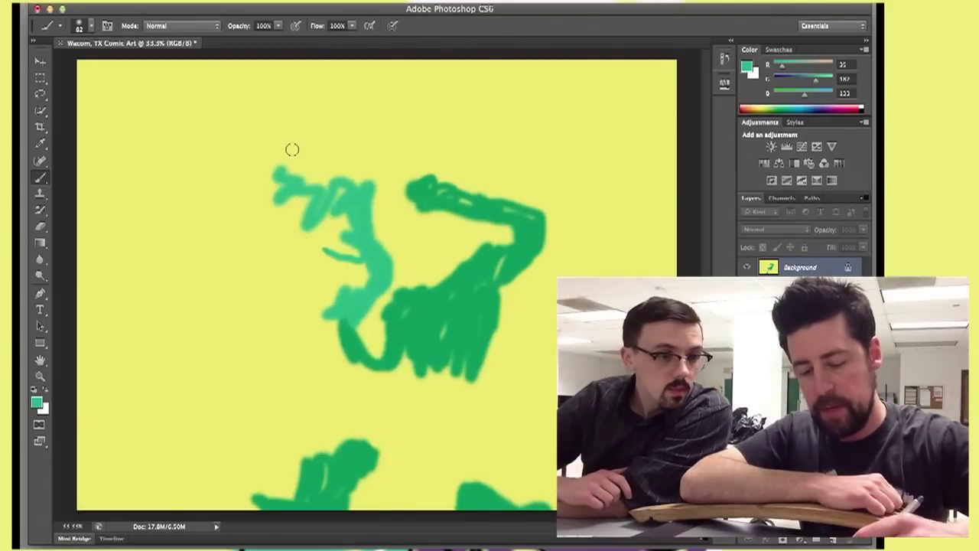
pyautogui.moveTo(290, 149)
pyautogui.mouseDown()
pyautogui.moveTo(270, 182)
pyautogui.moveTo(240, 153)
pyautogui.moveTo(202, 167)
pyautogui.moveTo(170, 203)
pyautogui.moveTo(203, 202)
pyautogui.moveTo(240, 177)
pyautogui.moveTo(212, 211)
pyautogui.moveTo(223, 219)
pyautogui.moveTo(278, 204)
pyautogui.moveTo(231, 284)
pyautogui.moveTo(249, 278)
pyautogui.moveTo(272, 296)
pyautogui.moveTo(278, 255)
pyautogui.moveTo(300, 300)
pyautogui.moveTo(313, 292)
pyautogui.moveTo(315, 261)
pyautogui.moveTo(311, 298)
pyautogui.moveTo(345, 268)
pyautogui.moveTo(332, 245)
pyautogui.moveTo(295, 267)
pyautogui.moveTo(284, 230)
pyautogui.moveTo(325, 262)
pyautogui.moveTo(349, 252)
pyautogui.moveTo(347, 219)
pyautogui.mouseUp()
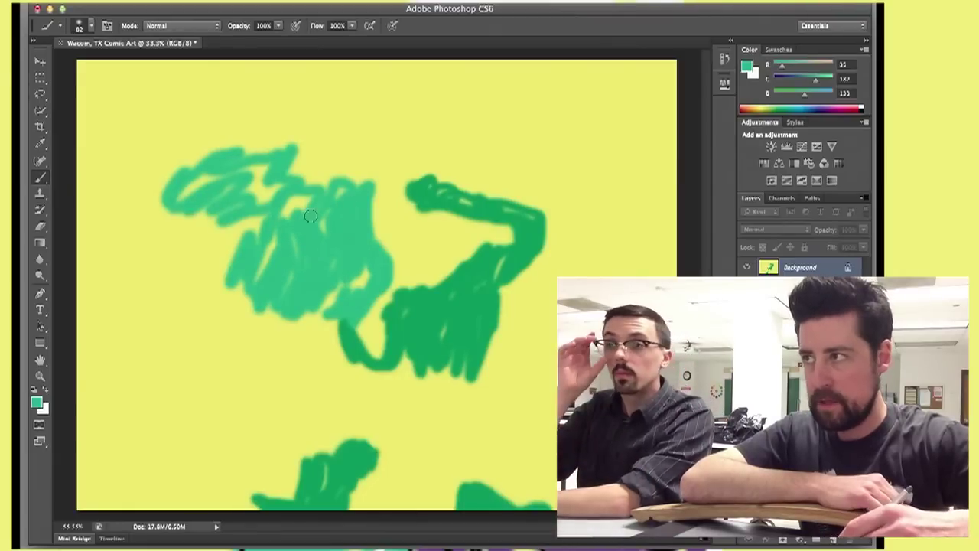
# - Add a teal stroke and filled loop at lower left, then paint a dark blue patch across them
pyautogui.moveTo(193, 323)
pyautogui.mouseDown()
pyautogui.moveTo(169, 378)
pyautogui.moveTo(173, 339)
pyautogui.moveTo(180, 356)
pyautogui.moveTo(200, 329)
pyautogui.moveTo(222, 356)
pyautogui.moveTo(136, 419)
pyautogui.mouseUp()
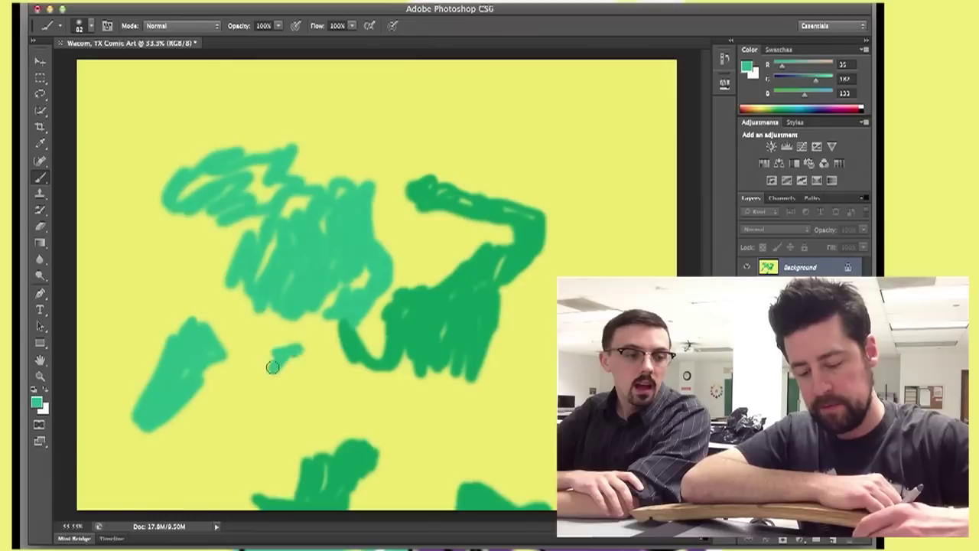
pyautogui.moveTo(273, 368)
pyautogui.mouseDown()
pyautogui.moveTo(326, 400)
pyautogui.moveTo(295, 426)
pyautogui.moveTo(264, 415)
pyautogui.moveTo(226, 452)
pyautogui.moveTo(204, 496)
pyautogui.moveTo(225, 472)
pyautogui.moveTo(231, 501)
pyautogui.moveTo(230, 483)
pyautogui.moveTo(212, 492)
pyautogui.moveTo(230, 428)
pyautogui.mouseUp()
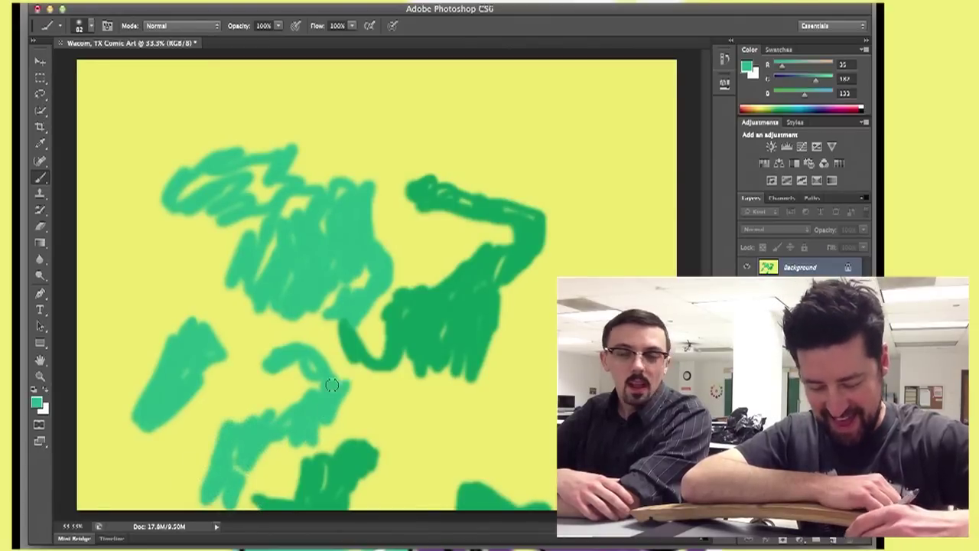
pyautogui.moveTo(332, 385)
pyautogui.mouseDown()
pyautogui.moveTo(292, 388)
pyautogui.moveTo(279, 351)
pyautogui.mouseUp()
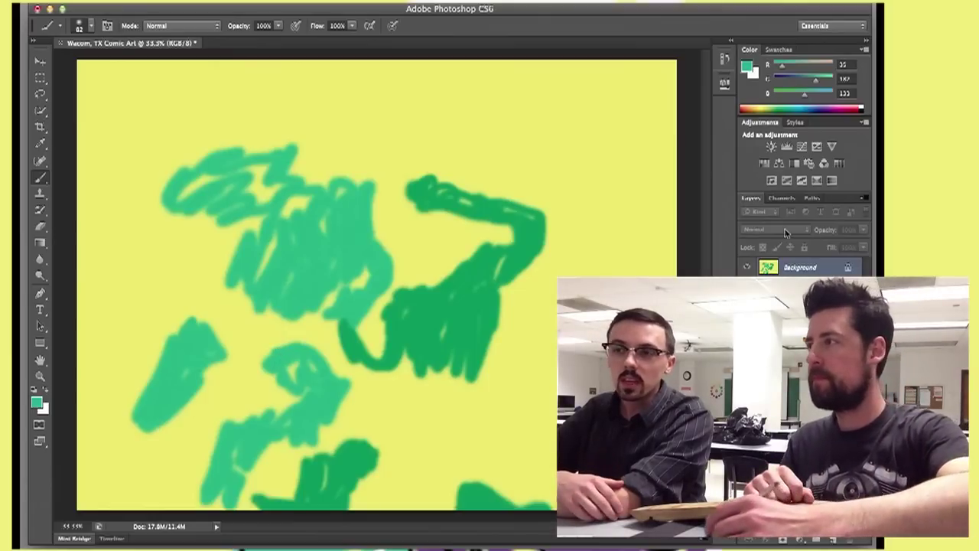
pyautogui.moveTo(820, 106); pyautogui.dragTo(816, 106)
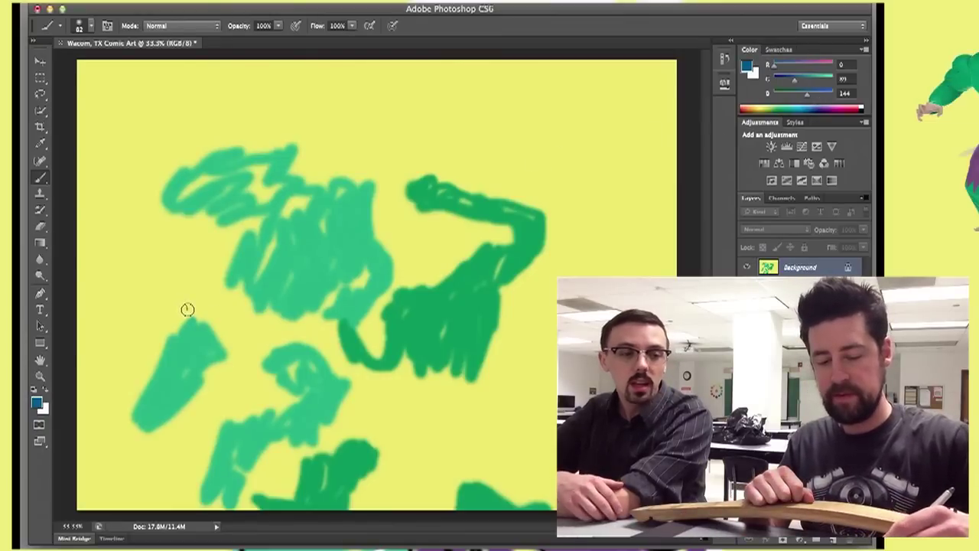
pyautogui.moveTo(186, 309)
pyautogui.mouseDown()
pyautogui.moveTo(221, 349)
pyautogui.moveTo(262, 357)
pyautogui.moveTo(287, 339)
pyautogui.moveTo(244, 370)
pyautogui.moveTo(227, 350)
pyautogui.moveTo(227, 367)
pyautogui.mouseUp()
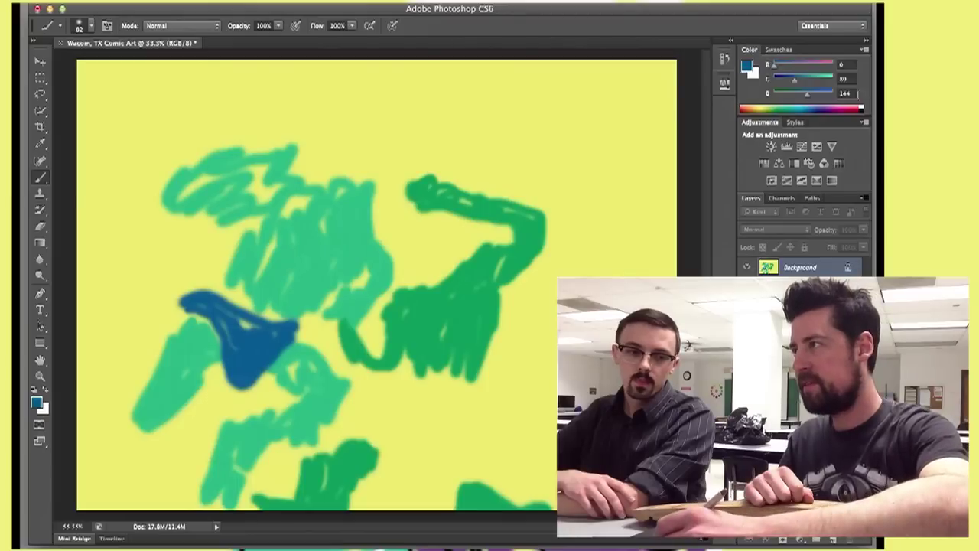
# - Pick purple and scribble a solid purple block at the bottom centre over the green strokes
pyautogui.moveTo(824, 106); pyautogui.dragTo(830, 107)
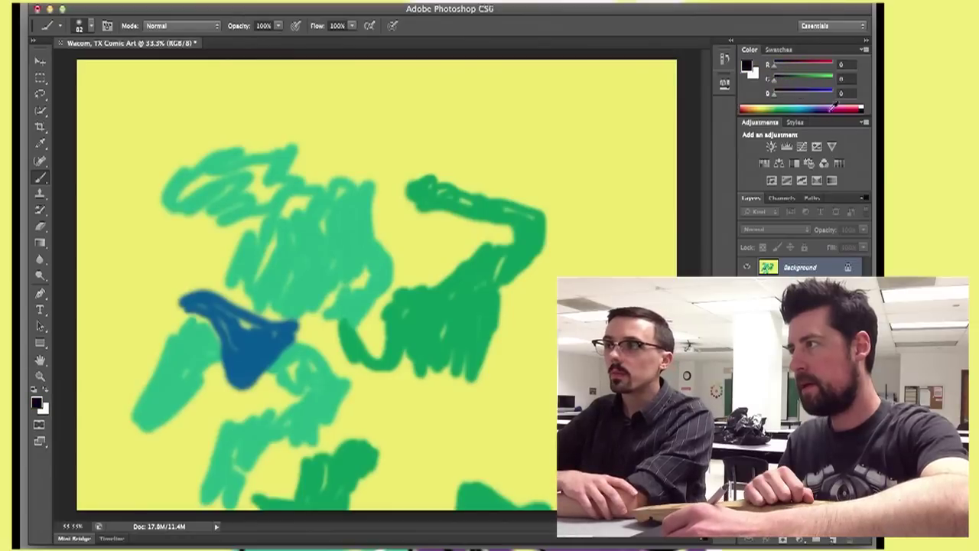
pyautogui.moveTo(835, 105)
pyautogui.mouseDown()
pyautogui.moveTo(823, 105)
pyautogui.moveTo(840, 110)
pyautogui.moveTo(830, 101)
pyautogui.moveTo(837, 100)
pyautogui.mouseUp()
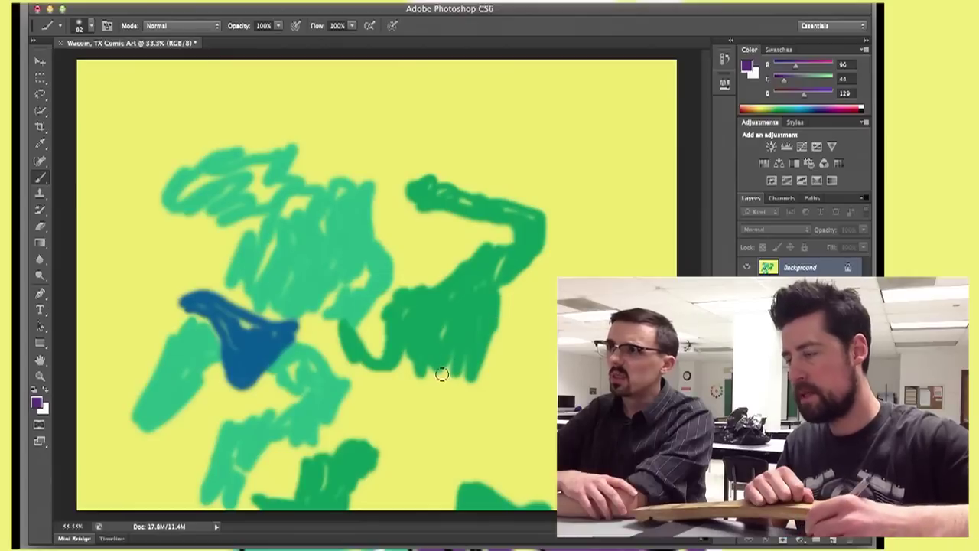
pyautogui.moveTo(377, 415); pyautogui.dragTo(402, 401)
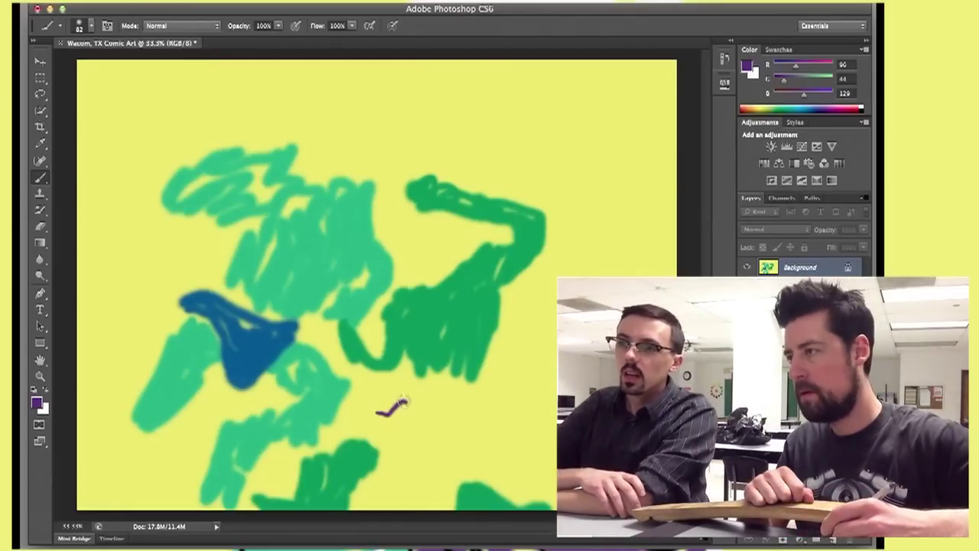
pyautogui.click(366, 434)
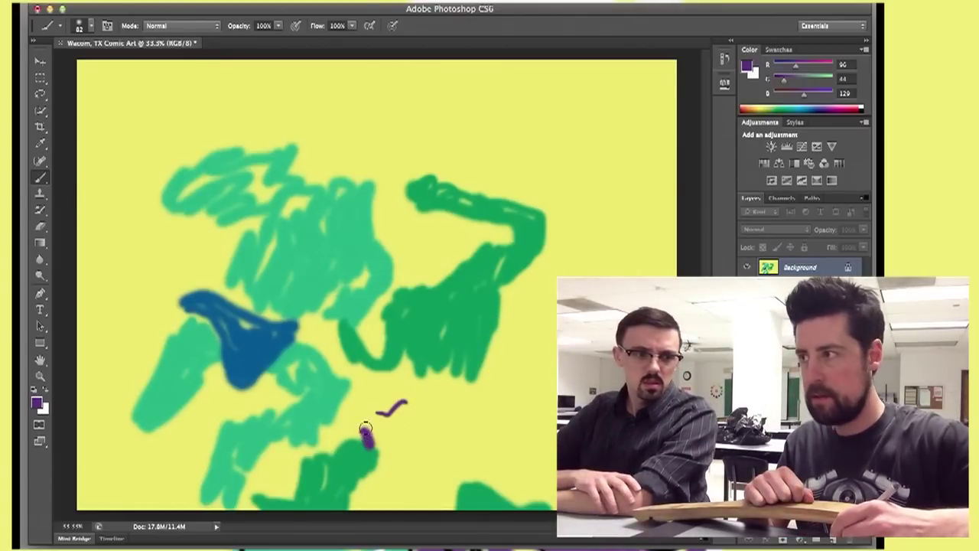
pyautogui.moveTo(366, 434)
pyautogui.mouseDown()
pyautogui.moveTo(375, 404)
pyautogui.moveTo(363, 431)
pyautogui.moveTo(358, 412)
pyautogui.moveTo(344, 438)
pyautogui.moveTo(324, 434)
pyautogui.moveTo(335, 460)
pyautogui.moveTo(341, 434)
pyautogui.moveTo(326, 424)
pyautogui.moveTo(340, 406)
pyautogui.moveTo(399, 404)
pyautogui.moveTo(367, 407)
pyautogui.moveTo(385, 385)
pyautogui.moveTo(399, 391)
pyautogui.moveTo(416, 377)
pyautogui.moveTo(491, 395)
pyautogui.moveTo(468, 460)
pyautogui.moveTo(450, 470)
pyautogui.moveTo(465, 468)
pyautogui.moveTo(453, 479)
pyautogui.moveTo(444, 462)
pyautogui.moveTo(446, 476)
pyautogui.moveTo(482, 481)
pyautogui.moveTo(455, 486)
pyautogui.moveTo(441, 515)
pyautogui.moveTo(438, 469)
pyautogui.moveTo(427, 468)
pyautogui.moveTo(421, 434)
pyautogui.moveTo(439, 458)
pyautogui.moveTo(454, 418)
pyautogui.moveTo(410, 413)
pyautogui.moveTo(385, 431)
pyautogui.moveTo(366, 428)
pyautogui.moveTo(437, 440)
pyautogui.moveTo(454, 404)
pyautogui.moveTo(383, 405)
pyautogui.moveTo(466, 409)
pyautogui.moveTo(476, 420)
pyautogui.moveTo(464, 433)
pyautogui.moveTo(383, 402)
pyautogui.moveTo(476, 417)
pyautogui.moveTo(465, 436)
pyautogui.moveTo(471, 404)
pyautogui.moveTo(484, 413)
pyautogui.moveTo(407, 411)
pyautogui.moveTo(354, 425)
pyautogui.mouseUp()
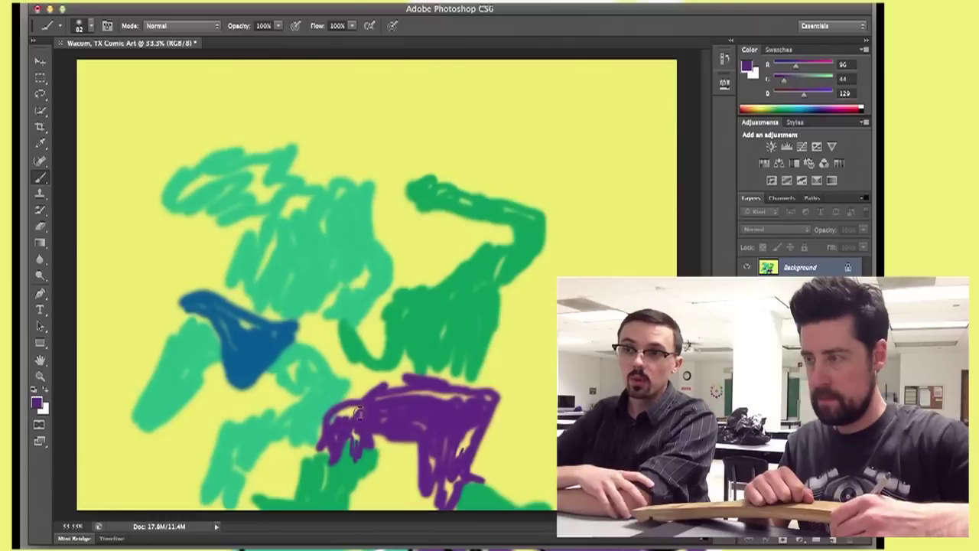
pyautogui.moveTo(356, 413)
pyautogui.mouseDown()
pyautogui.moveTo(368, 391)
pyautogui.moveTo(417, 385)
pyautogui.moveTo(388, 381)
pyautogui.moveTo(331, 415)
pyautogui.mouseUp()
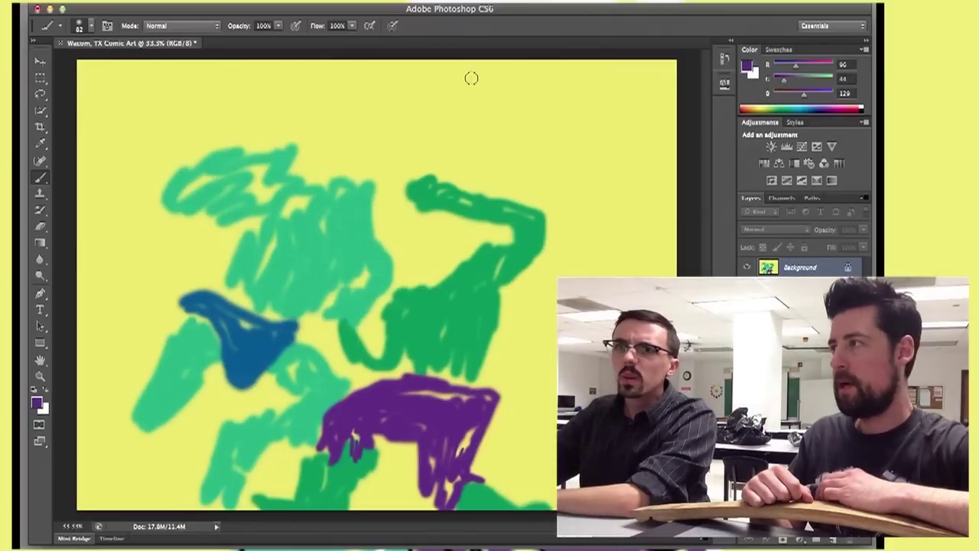
# - Sample the dark green from the figure's stroke with the Eyedropper and return to the Brush
pyautogui.click(43, 144)
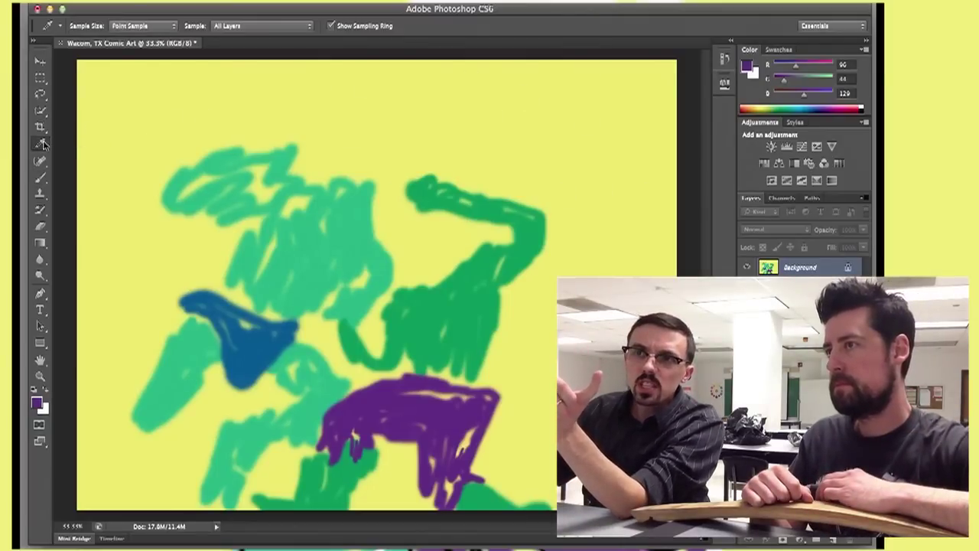
pyautogui.click(434, 295)
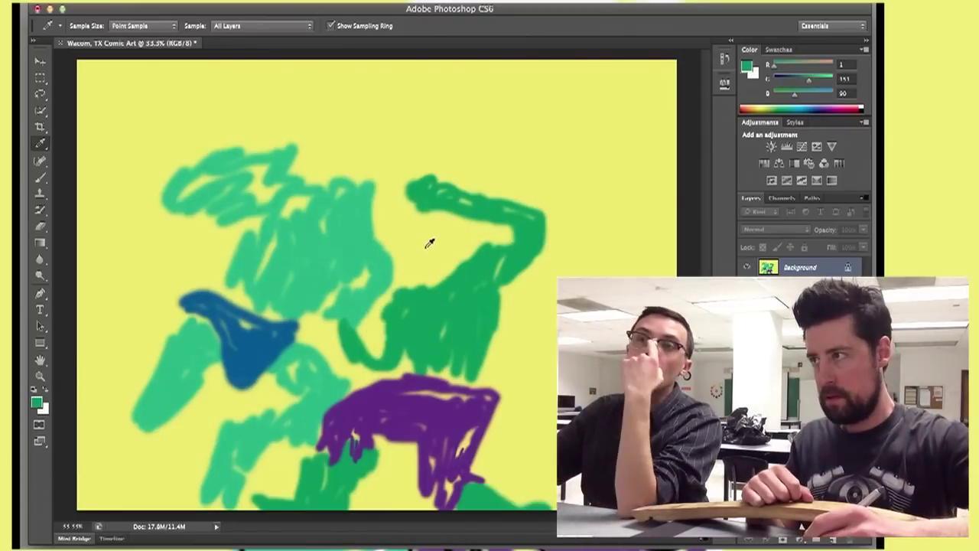
pyautogui.moveTo(450, 267); pyautogui.dragTo(459, 244)
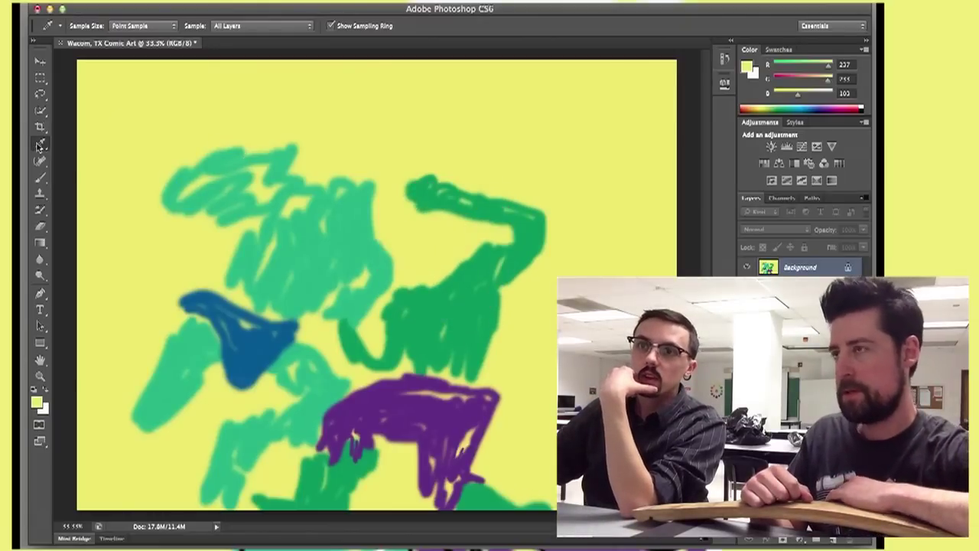
pyautogui.click(40, 178)
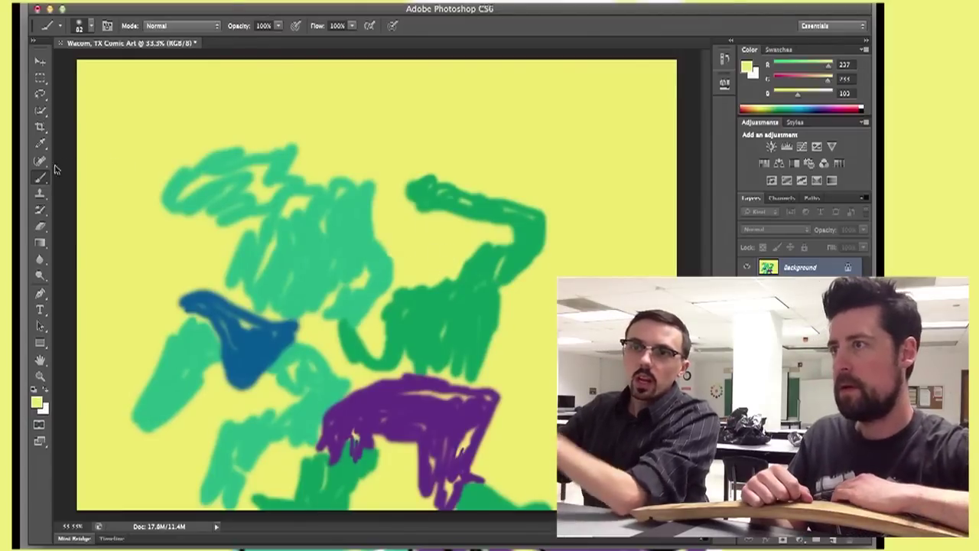
pyautogui.click(41, 143)
pyautogui.click(438, 307)
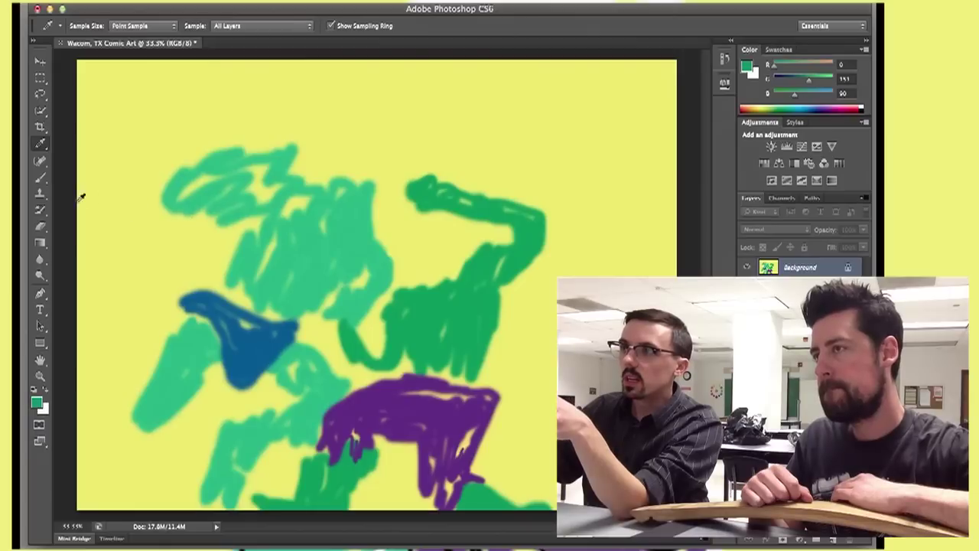
pyautogui.click(42, 177)
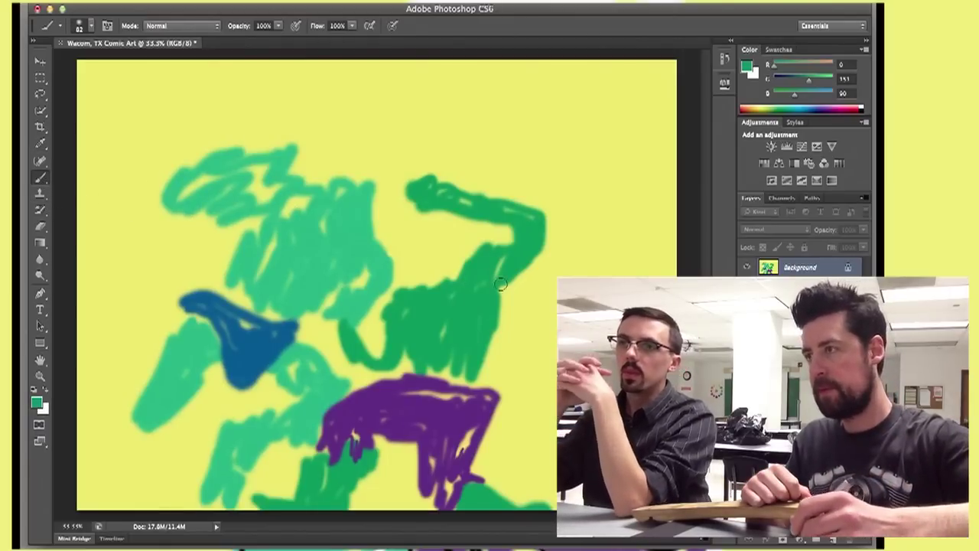
# - Paint dark green strokes over the top of the green figure to shape its head
pyautogui.moveTo(445, 274)
pyautogui.mouseDown()
pyautogui.moveTo(455, 247)
pyautogui.moveTo(438, 244)
pyautogui.moveTo(459, 239)
pyautogui.moveTo(422, 231)
pyautogui.moveTo(414, 246)
pyautogui.moveTo(437, 254)
pyautogui.moveTo(414, 259)
pyautogui.moveTo(429, 277)
pyautogui.moveTo(422, 284)
pyautogui.moveTo(435, 269)
pyautogui.moveTo(439, 283)
pyautogui.mouseUp()
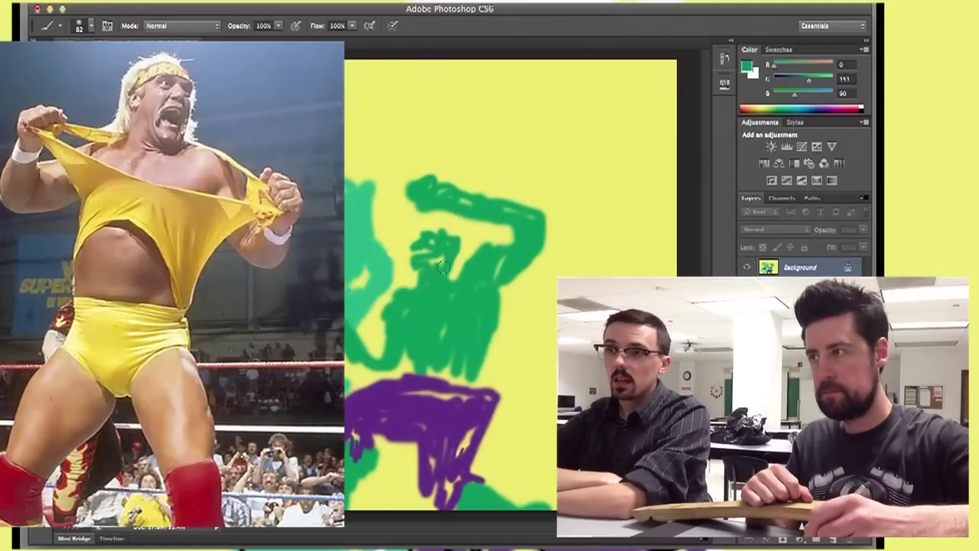
pyautogui.moveTo(451, 260)
pyautogui.mouseDown()
pyautogui.moveTo(457, 243)
pyautogui.moveTo(438, 229)
pyautogui.moveTo(428, 231)
pyautogui.moveTo(433, 246)
pyautogui.moveTo(413, 240)
pyautogui.mouseUp()
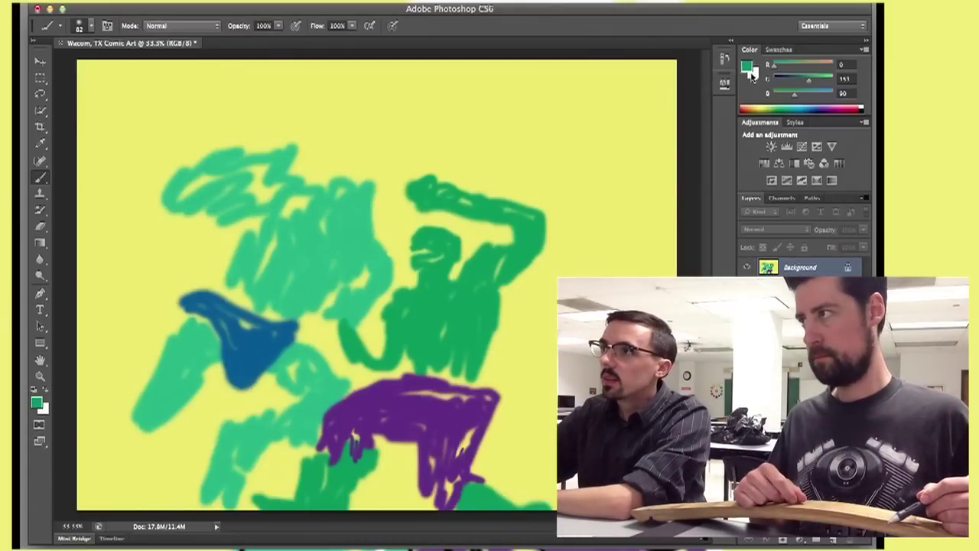
pyautogui.click(752, 73)
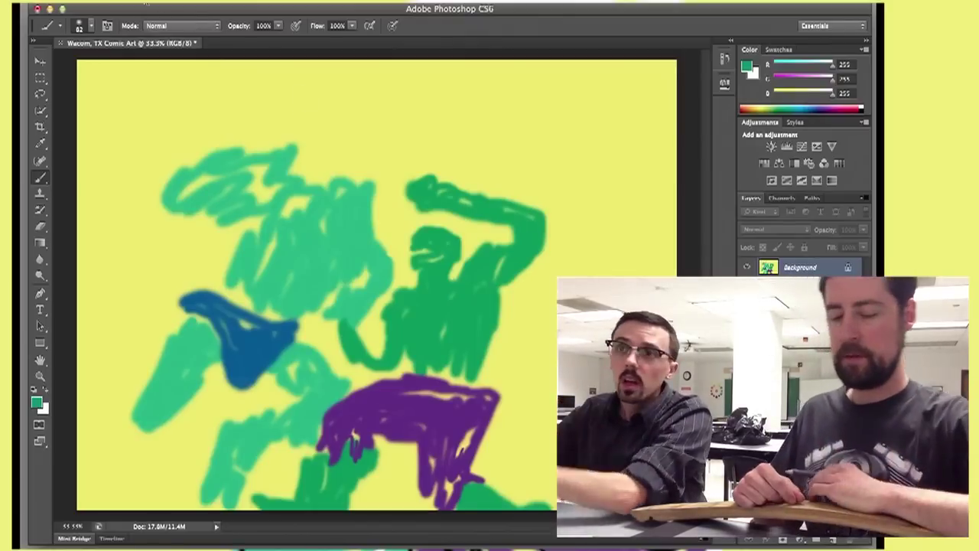
# - Shrink the soft brush from 82 px to 27 px and undo a test stroke
pyautogui.click(91, 28)
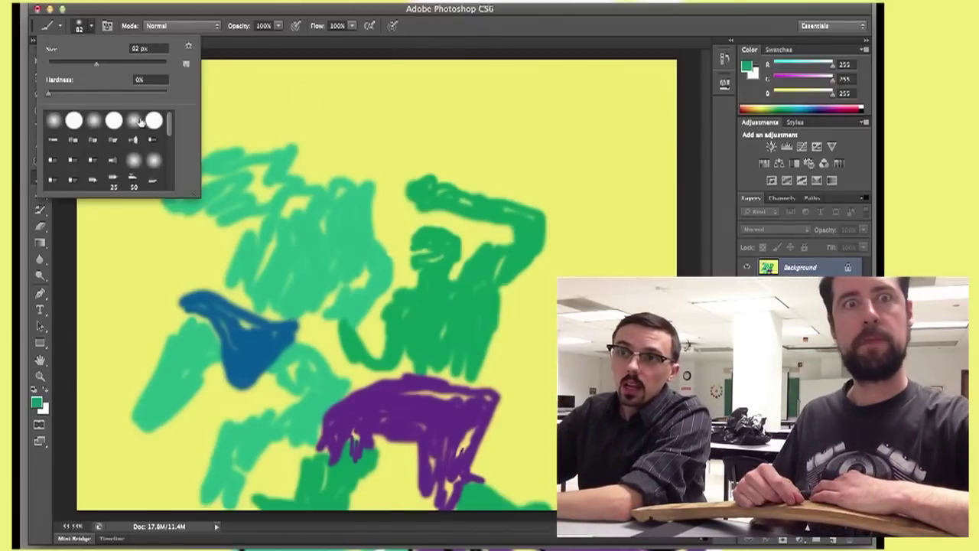
pyautogui.moveTo(99, 63); pyautogui.dragTo(64, 63)
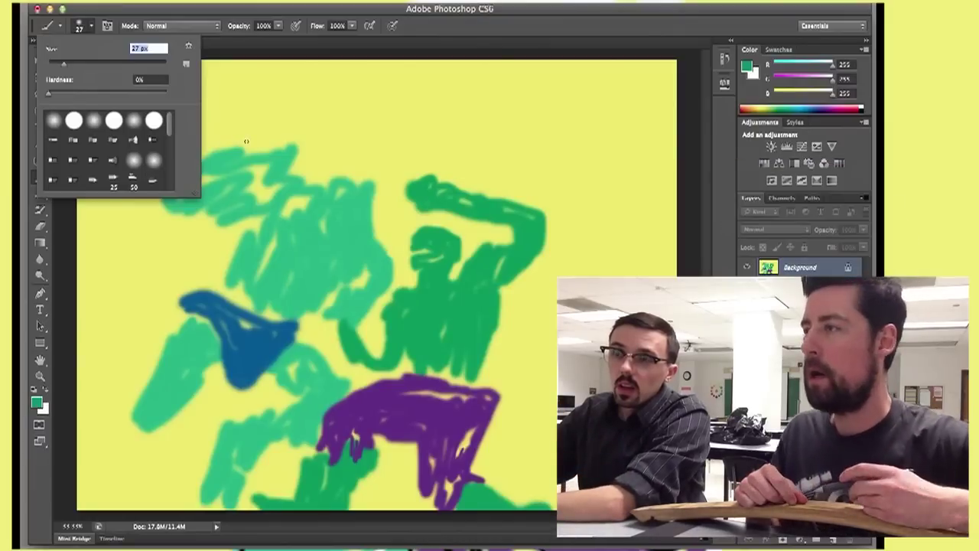
pyautogui.click(252, 23)
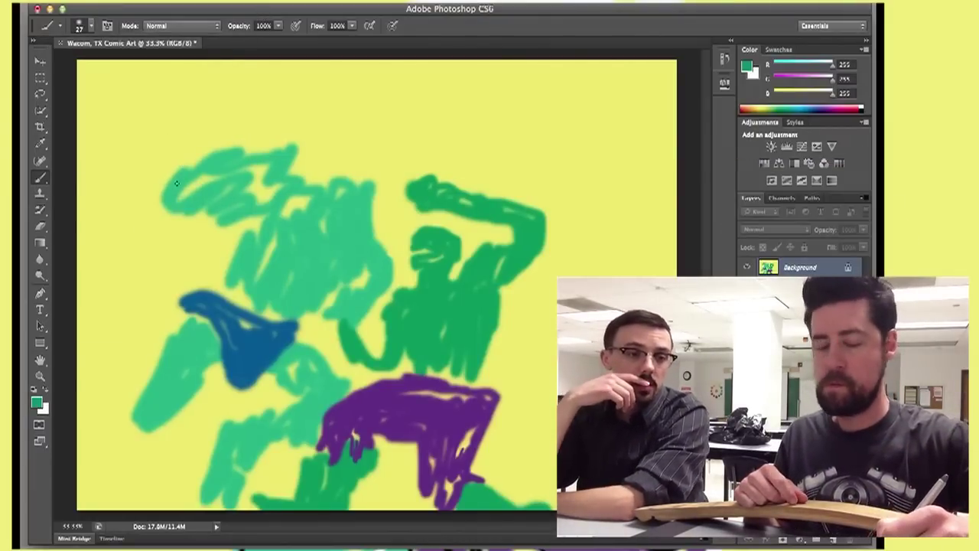
pyautogui.moveTo(142, 228); pyautogui.dragTo(210, 157)
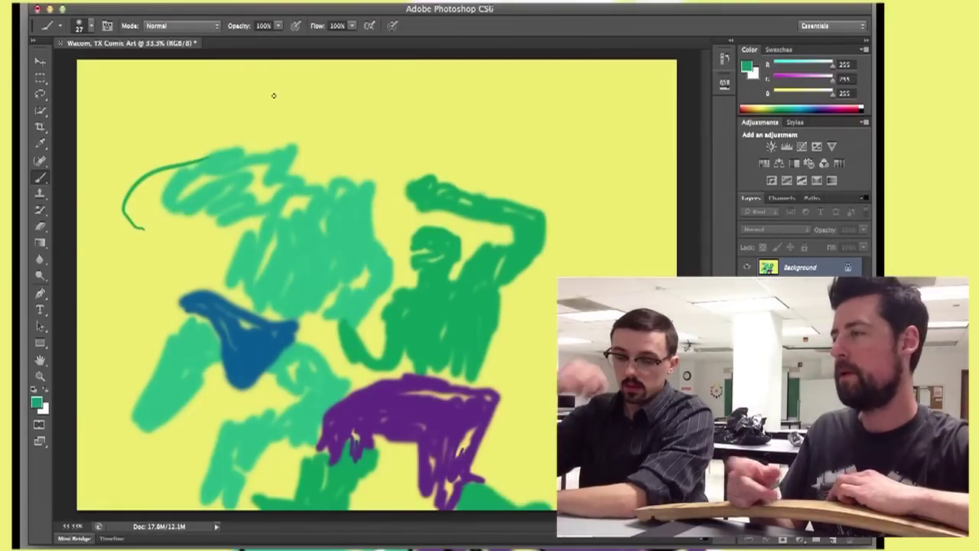
pyautogui.hotkey('ctrl', 'z')
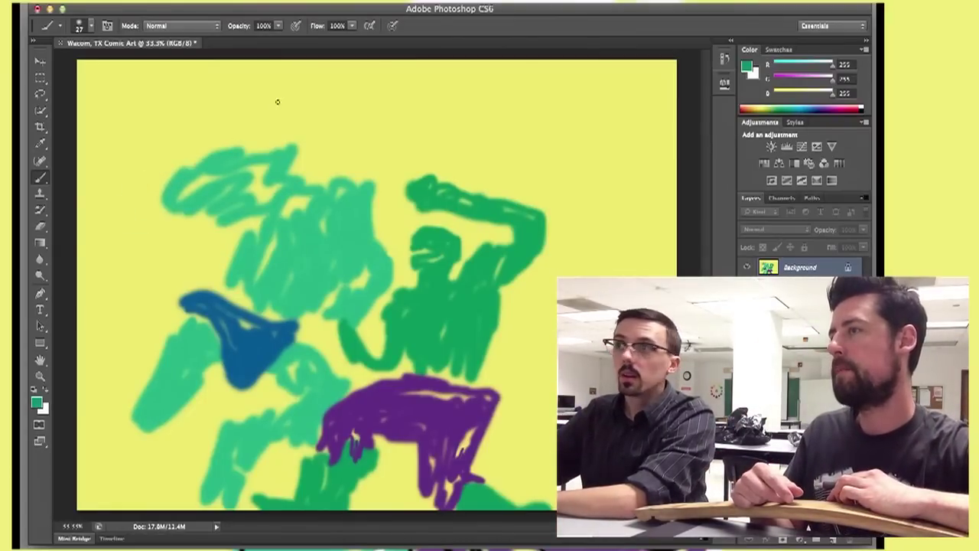
# - Set both the background and foreground colours to near-white and return to the Brush
pyautogui.click(750, 77)
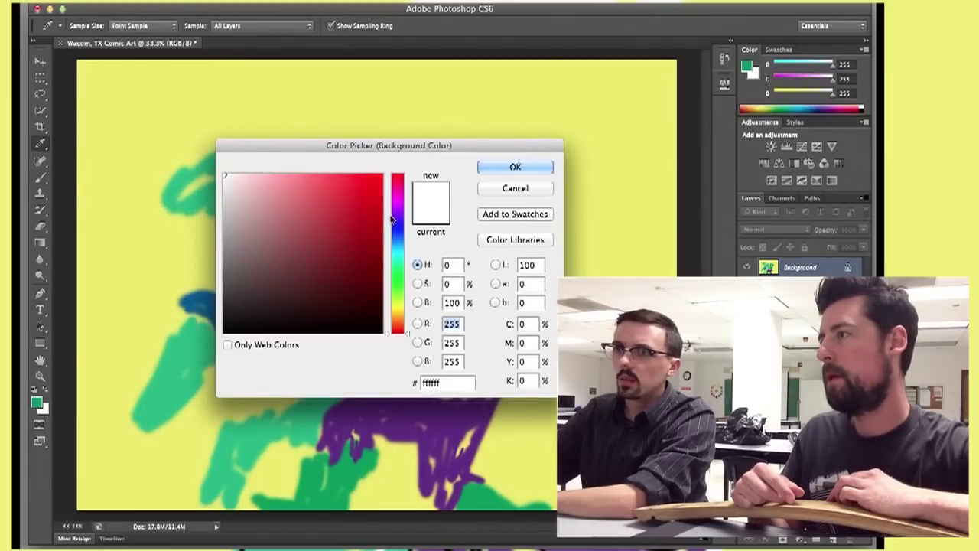
pyautogui.click(226, 177)
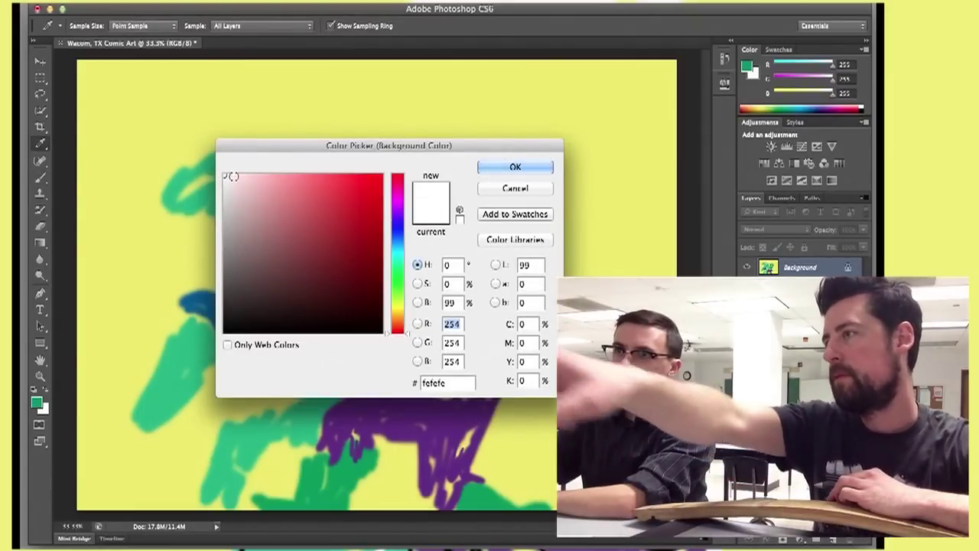
pyautogui.click(490, 166)
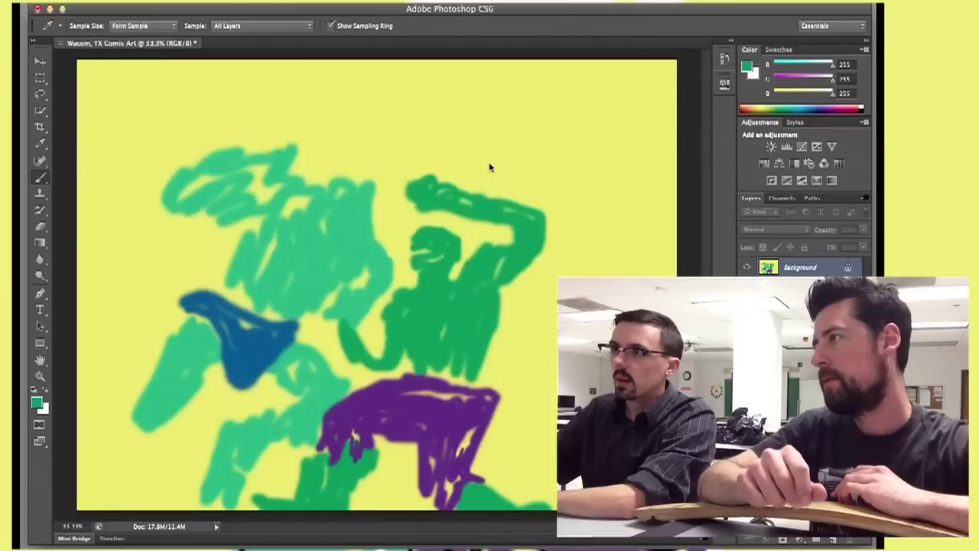
pyautogui.click(748, 66)
pyautogui.click(749, 66)
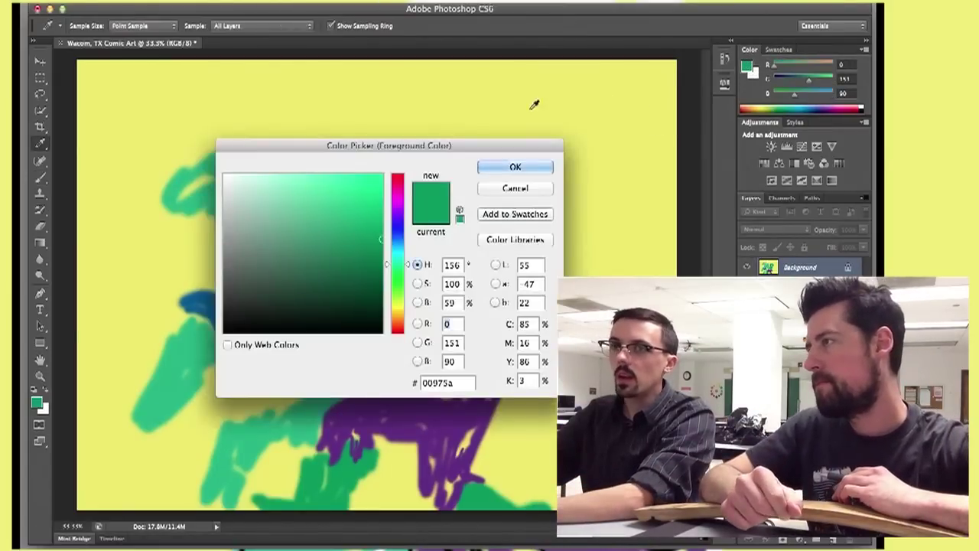
pyautogui.click(282, 176)
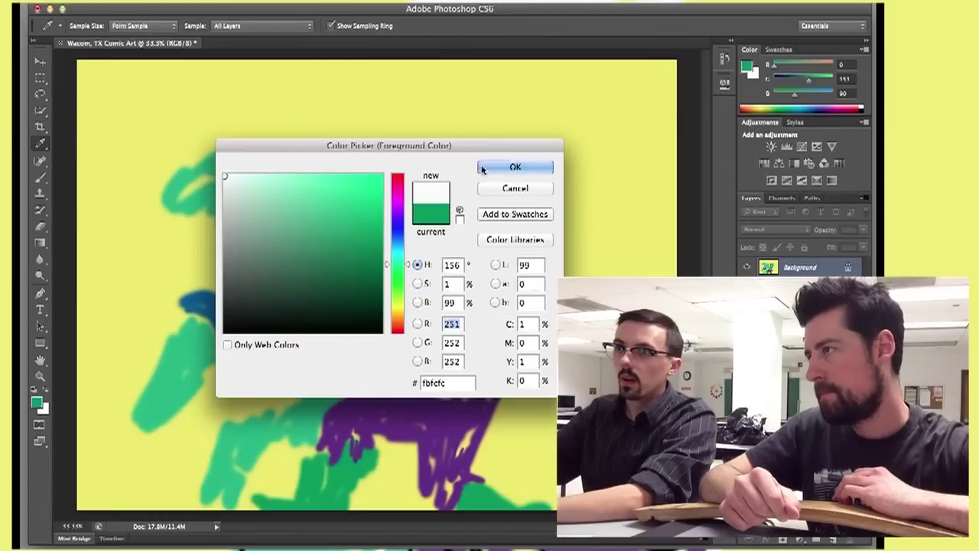
pyautogui.click(514, 166)
pyautogui.press('b')
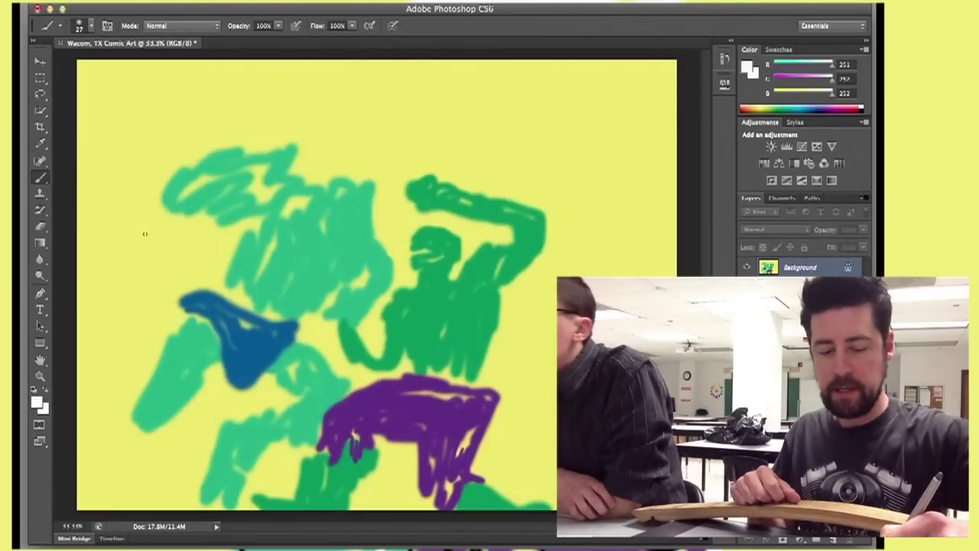
# - Sketch thin white guide arcs and lines over both figures, the purple block and the blue patch
pyautogui.moveTo(133, 209); pyautogui.dragTo(142, 230)
pyautogui.moveTo(211, 140); pyautogui.dragTo(128, 209)
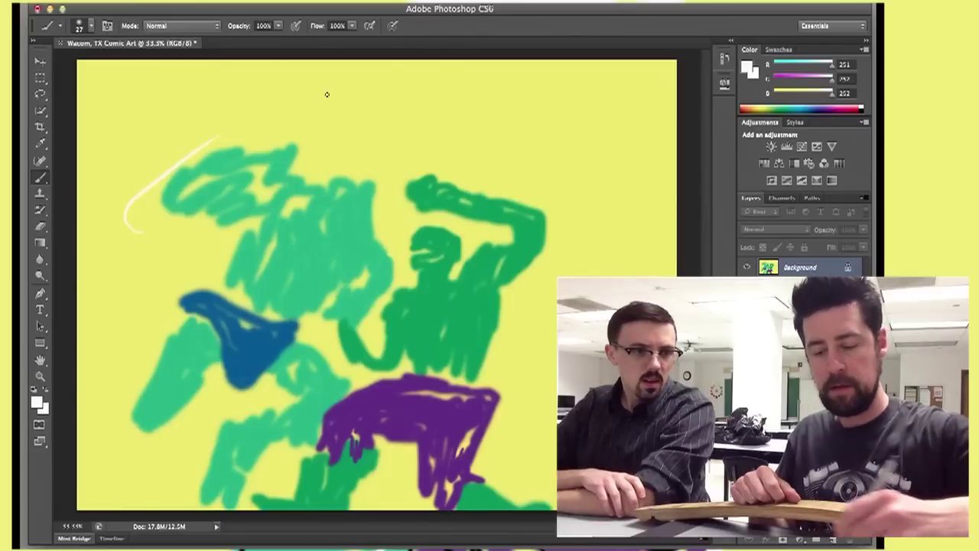
pyautogui.moveTo(542, 191); pyautogui.dragTo(422, 167)
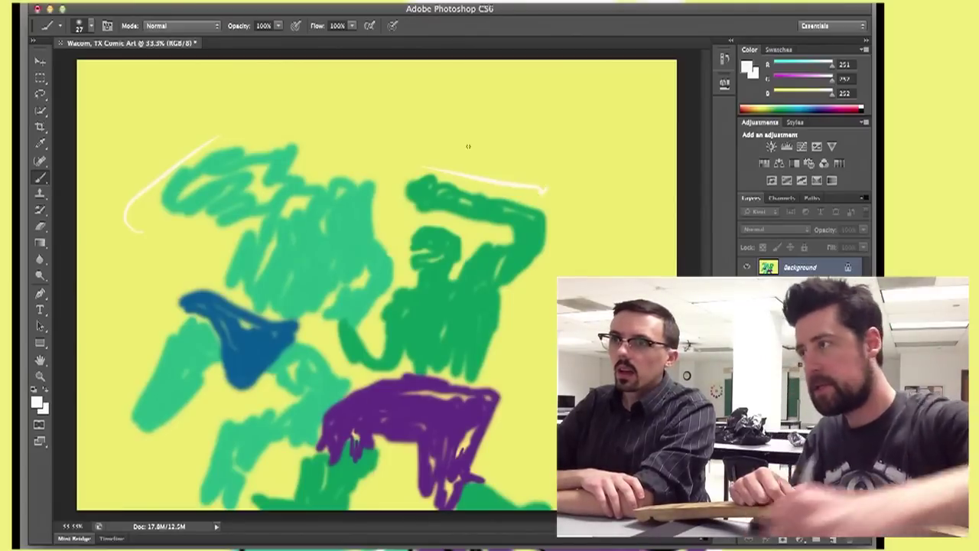
pyautogui.moveTo(547, 190); pyautogui.dragTo(417, 140)
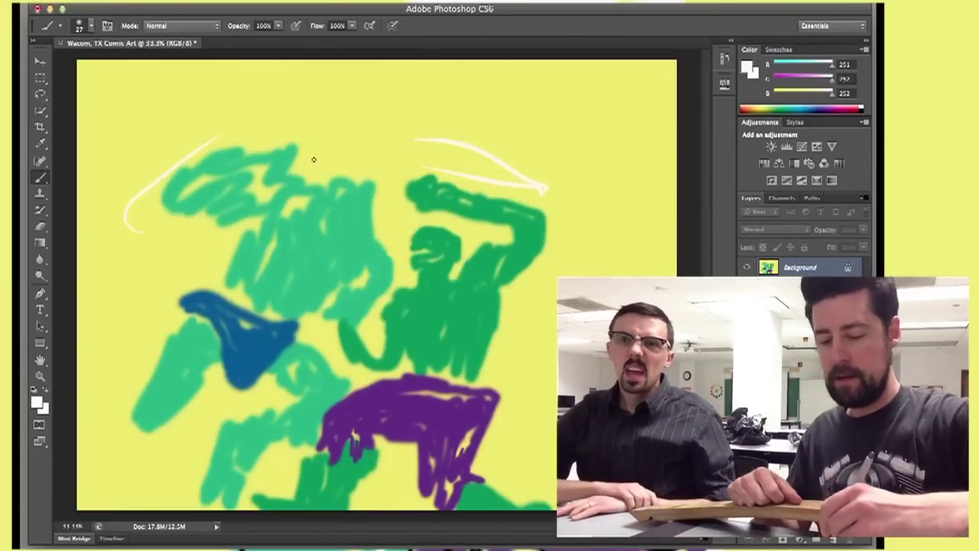
pyautogui.moveTo(387, 391)
pyautogui.mouseDown()
pyautogui.moveTo(433, 392)
pyautogui.moveTo(344, 394)
pyautogui.moveTo(309, 425)
pyautogui.mouseUp()
pyautogui.moveTo(483, 390)
pyautogui.mouseDown()
pyautogui.moveTo(456, 459)
pyautogui.moveTo(517, 290)
pyautogui.moveTo(524, 317)
pyautogui.mouseUp()
pyautogui.moveTo(494, 247); pyautogui.dragTo(469, 254)
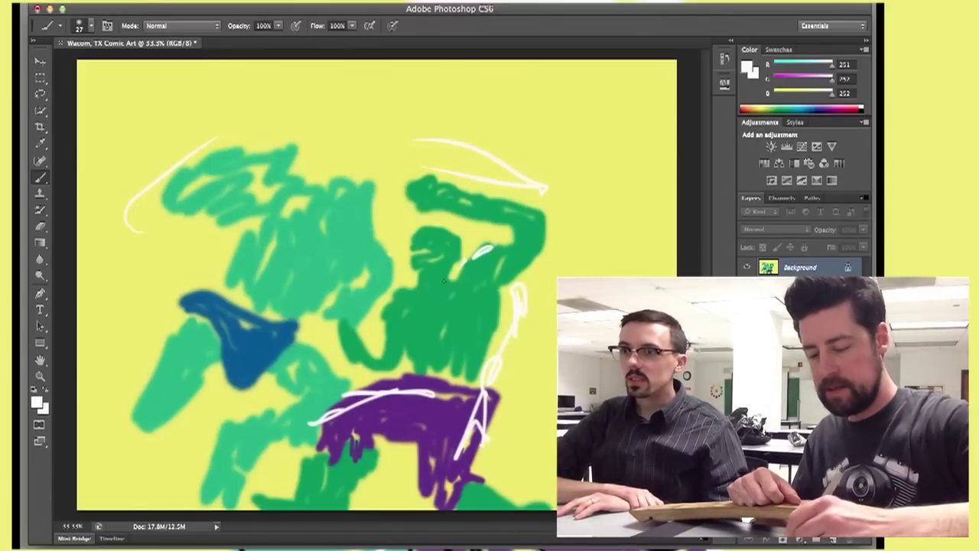
pyautogui.moveTo(386, 307); pyautogui.dragTo(370, 323)
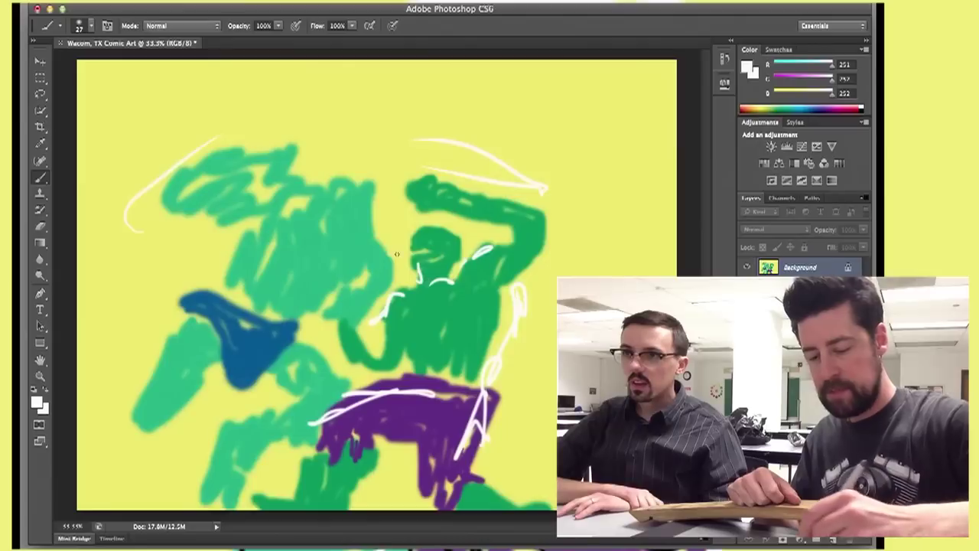
pyautogui.moveTo(413, 252)
pyautogui.mouseDown()
pyautogui.moveTo(428, 250)
pyautogui.moveTo(381, 293)
pyautogui.mouseUp()
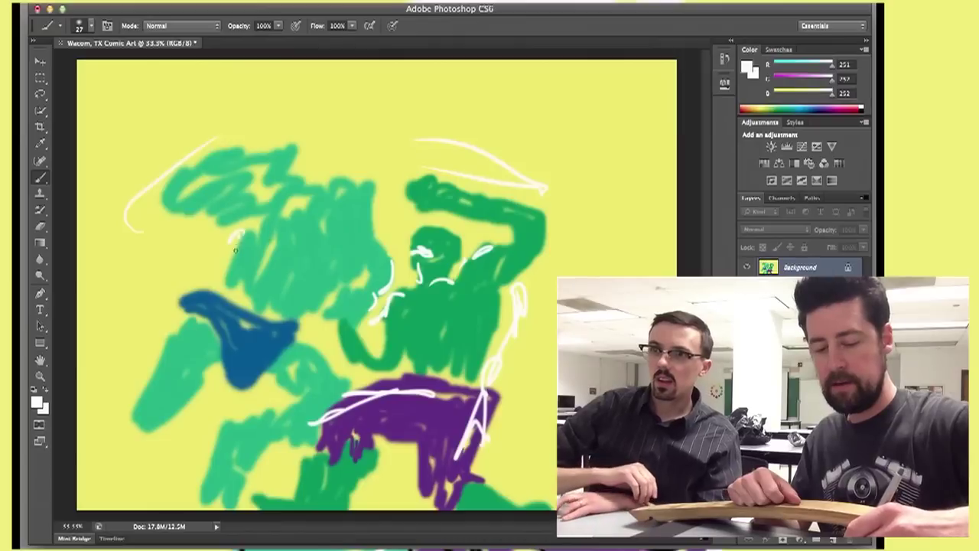
pyautogui.moveTo(221, 288)
pyautogui.mouseDown()
pyautogui.moveTo(193, 305)
pyautogui.moveTo(144, 393)
pyautogui.mouseUp()
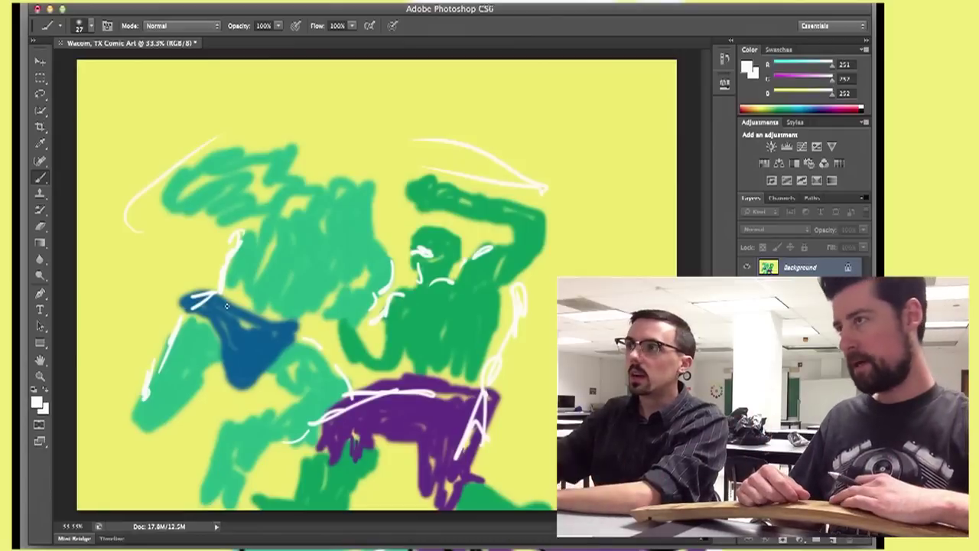
# - Switch to black and ink the green figure's eyes, mouth, arm, shoulder and hair
pyautogui.click(867, 109)
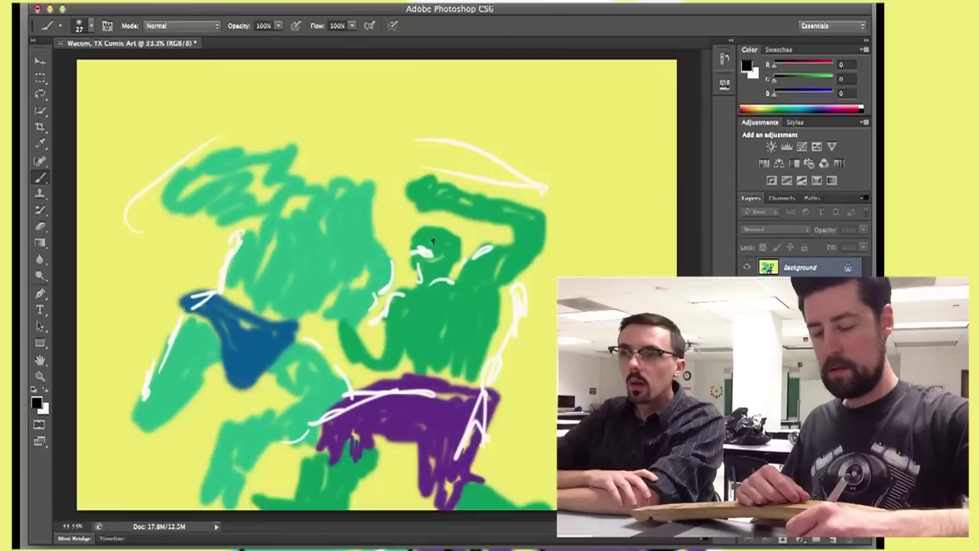
pyautogui.moveTo(432, 241); pyautogui.dragTo(431, 238)
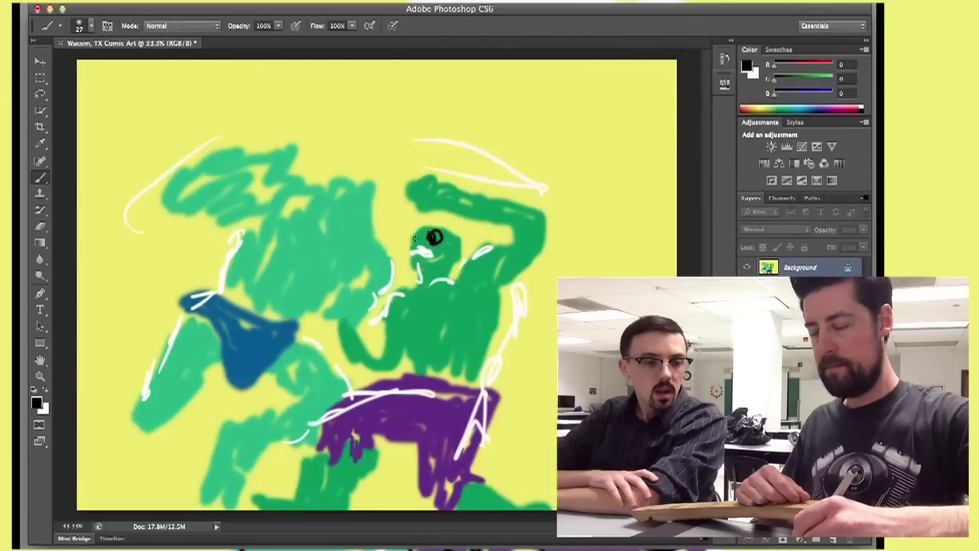
pyautogui.moveTo(413, 243); pyautogui.dragTo(418, 241)
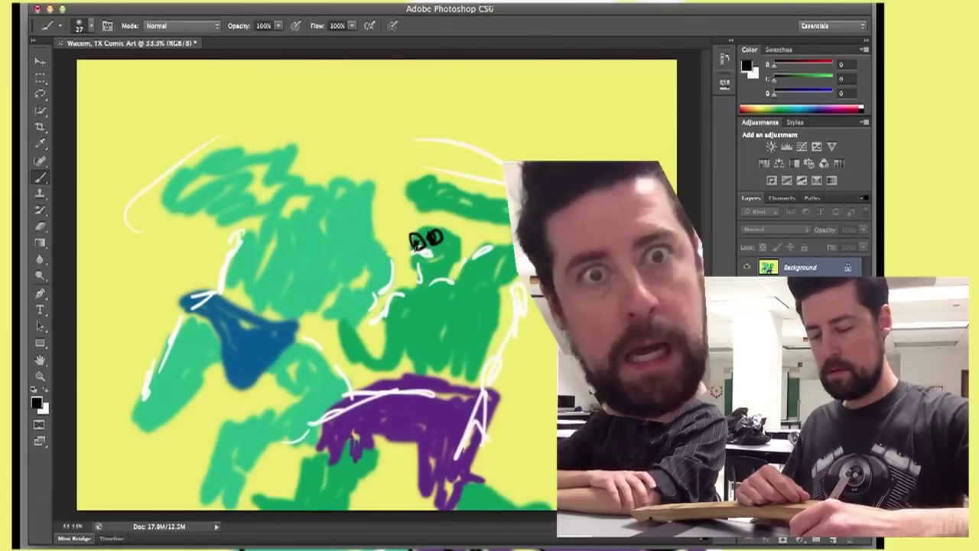
pyautogui.moveTo(419, 246)
pyautogui.mouseDown()
pyautogui.moveTo(440, 264)
pyautogui.moveTo(403, 282)
pyautogui.moveTo(389, 305)
pyautogui.mouseUp()
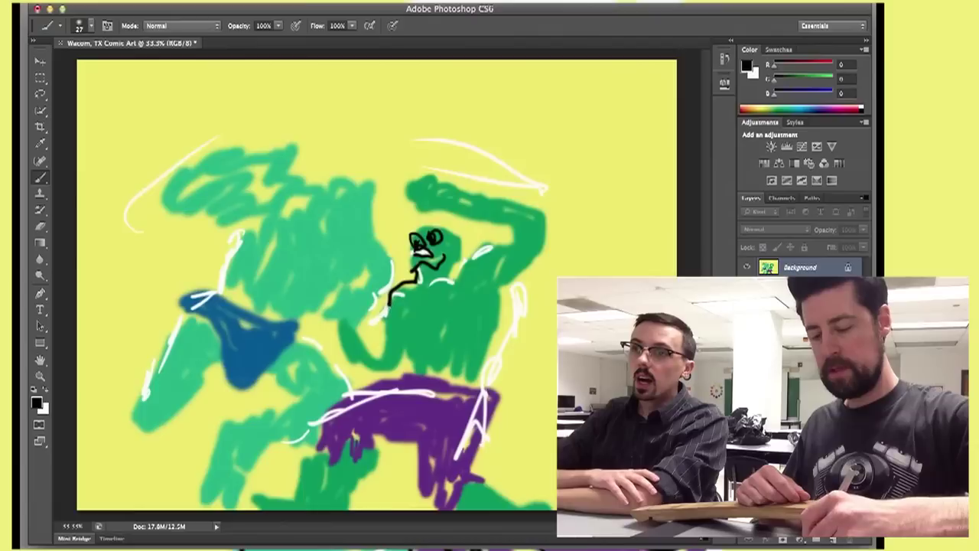
pyautogui.moveTo(422, 269)
pyautogui.mouseDown()
pyautogui.moveTo(490, 246)
pyautogui.moveTo(488, 280)
pyautogui.mouseUp()
pyautogui.moveTo(498, 241)
pyautogui.mouseDown()
pyautogui.moveTo(450, 208)
pyautogui.moveTo(411, 215)
pyautogui.mouseUp()
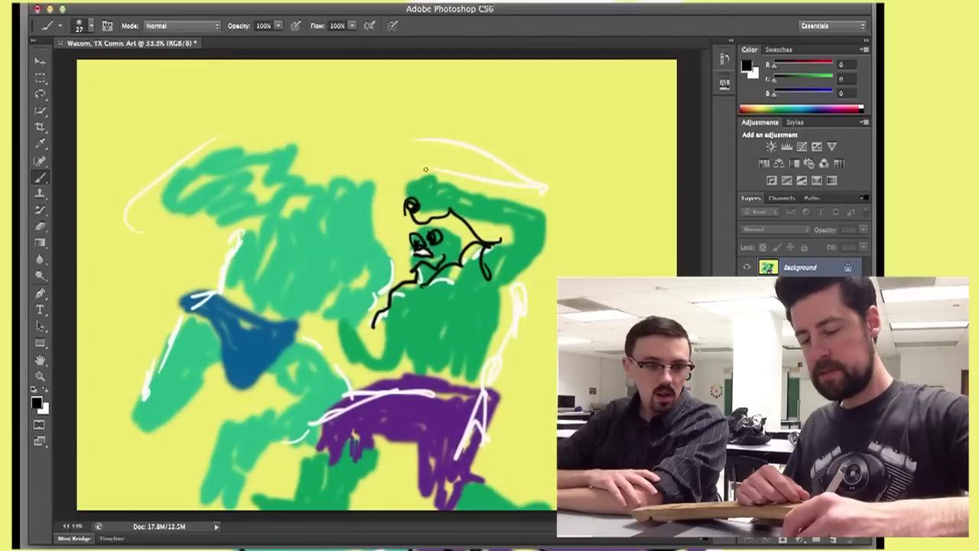
pyautogui.moveTo(422, 173)
pyautogui.mouseDown()
pyautogui.moveTo(418, 208)
pyautogui.moveTo(389, 184)
pyautogui.moveTo(416, 165)
pyautogui.moveTo(528, 198)
pyautogui.moveTo(545, 212)
pyautogui.moveTo(523, 275)
pyautogui.mouseUp()
# - Outline the face side, chin and right flank in black, ending with claw strokes on the purple shorts
pyautogui.moveTo(484, 242); pyautogui.dragTo(459, 277)
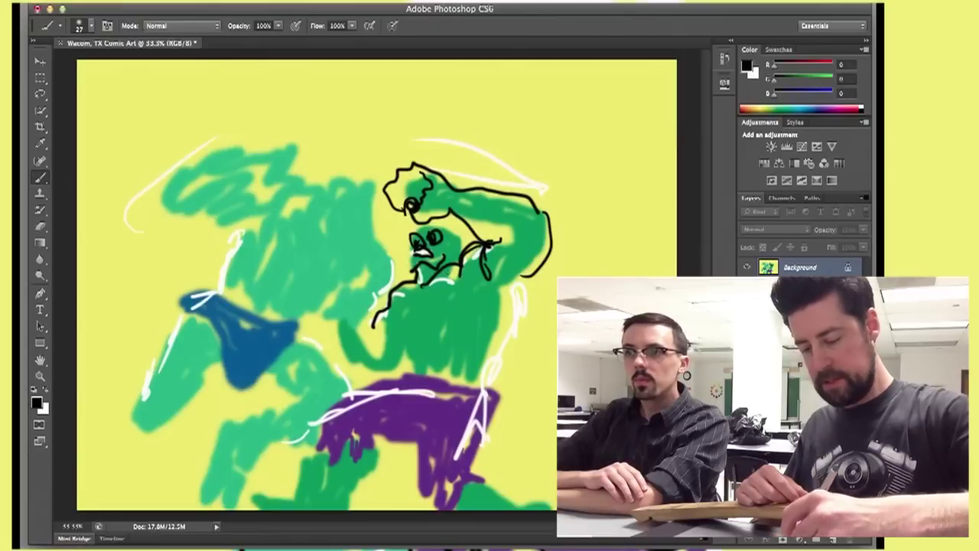
pyautogui.moveTo(448, 322)
pyautogui.mouseDown()
pyautogui.moveTo(413, 287)
pyautogui.moveTo(402, 307)
pyautogui.moveTo(406, 269)
pyautogui.moveTo(391, 315)
pyautogui.mouseUp()
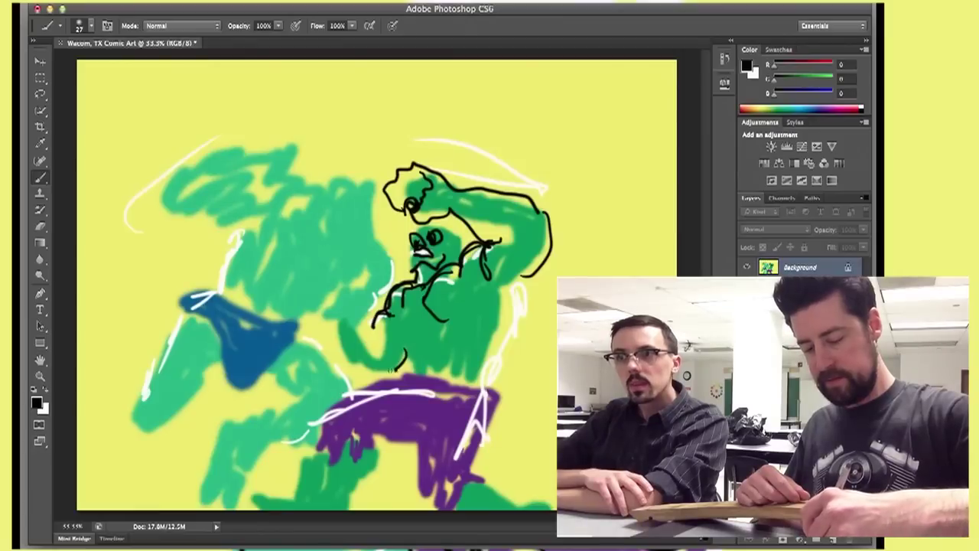
pyautogui.moveTo(390, 371)
pyautogui.mouseDown()
pyautogui.moveTo(342, 346)
pyautogui.moveTo(336, 358)
pyautogui.moveTo(319, 343)
pyautogui.moveTo(335, 320)
pyautogui.mouseUp()
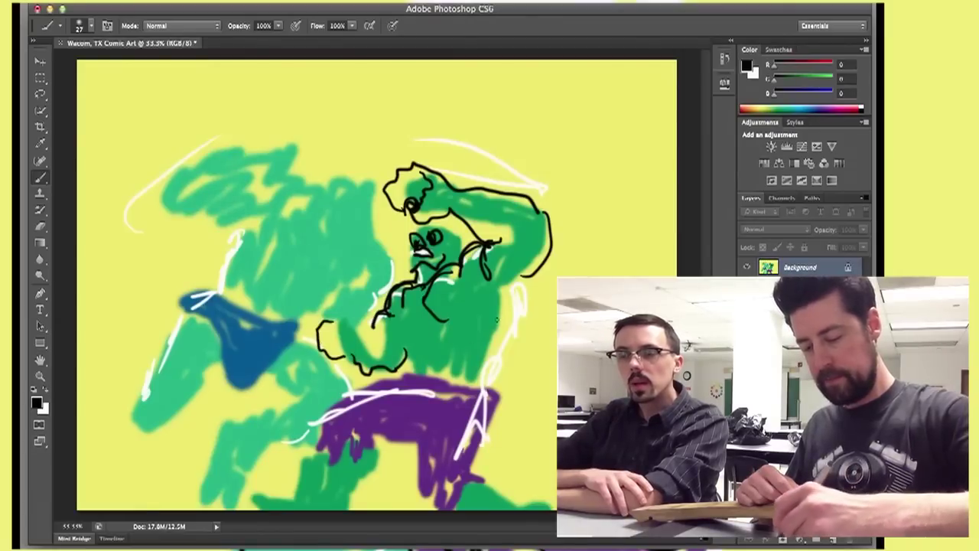
pyautogui.moveTo(511, 298)
pyautogui.mouseDown()
pyautogui.moveTo(512, 351)
pyautogui.moveTo(499, 342)
pyautogui.moveTo(497, 388)
pyautogui.mouseUp()
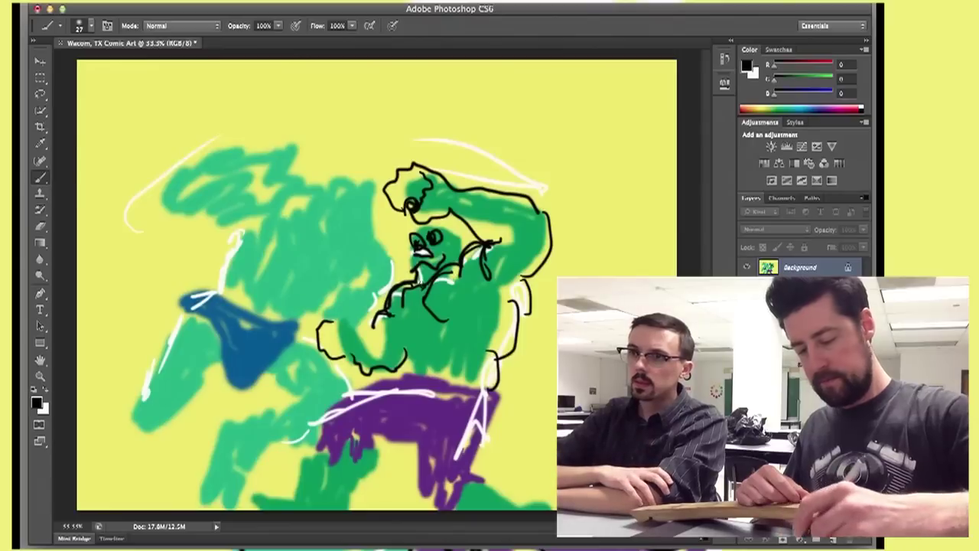
pyautogui.moveTo(410, 205); pyautogui.dragTo(414, 203)
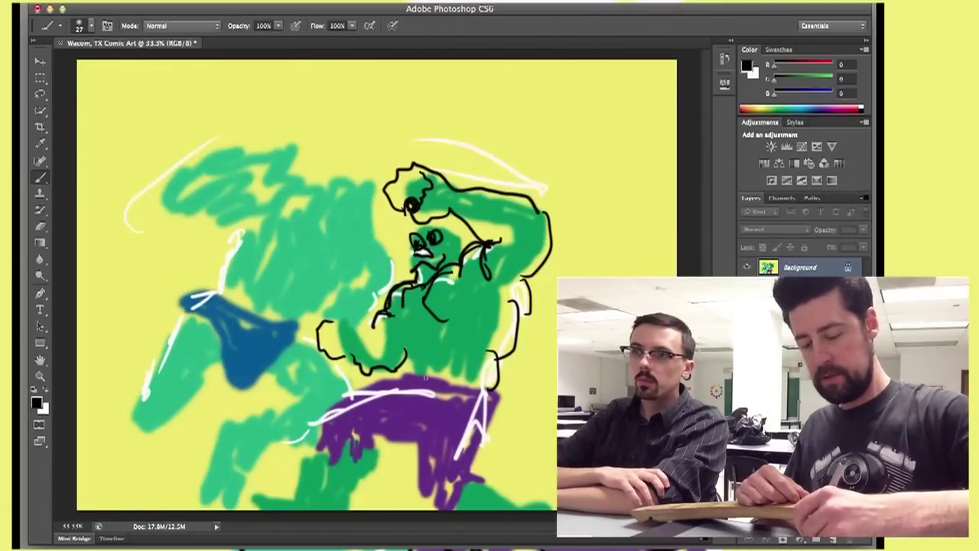
pyautogui.moveTo(422, 377)
pyautogui.mouseDown()
pyautogui.moveTo(319, 423)
pyautogui.moveTo(315, 448)
pyautogui.moveTo(361, 463)
pyautogui.moveTo(369, 448)
pyautogui.moveTo(366, 469)
pyautogui.moveTo(378, 437)
pyautogui.moveTo(423, 425)
pyautogui.moveTo(406, 409)
pyautogui.moveTo(476, 430)
pyautogui.moveTo(441, 448)
pyautogui.moveTo(443, 478)
pyautogui.mouseUp()
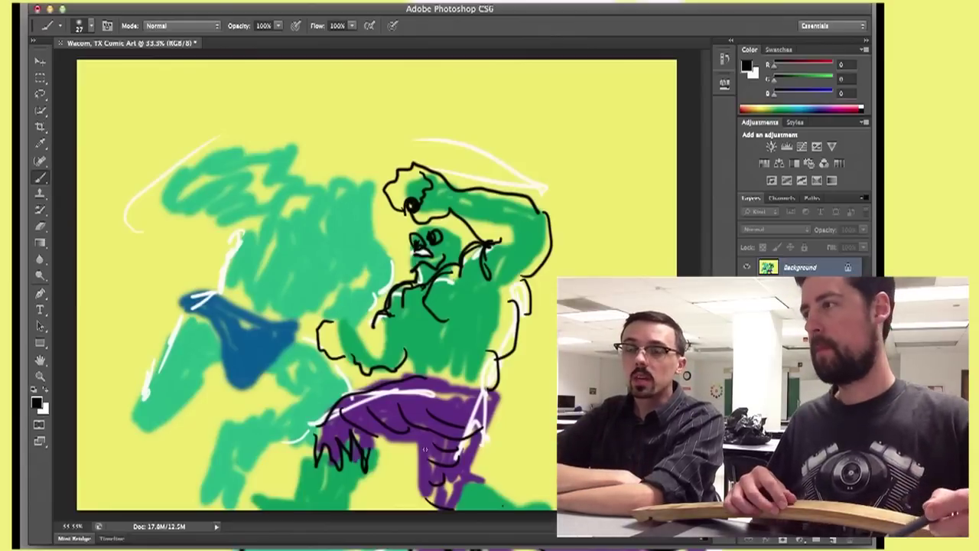
# - Ink black outlines for the left figure's legs and blue shorts
pyautogui.moveTo(501, 505)
pyautogui.mouseDown()
pyautogui.moveTo(184, 304)
pyautogui.moveTo(141, 390)
pyautogui.mouseUp()
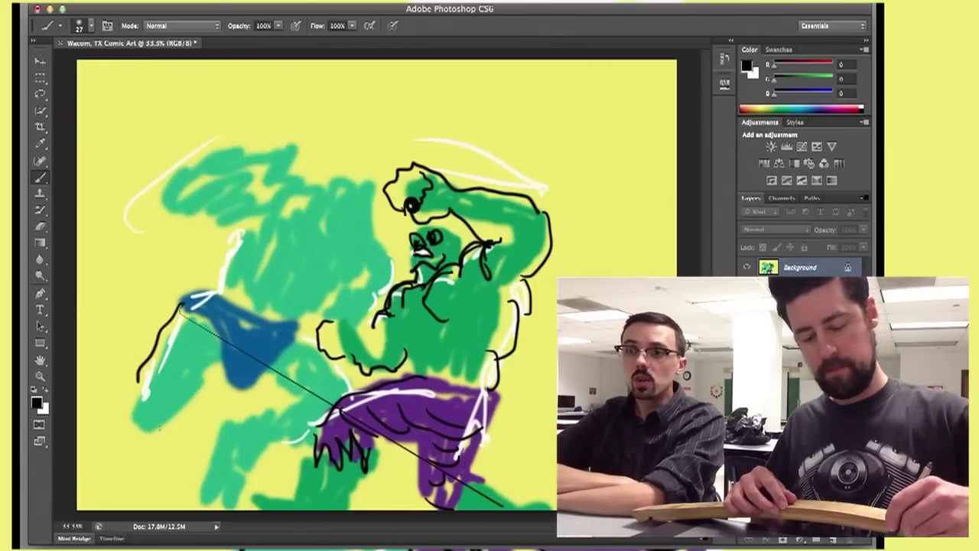
pyautogui.moveTo(159, 428); pyautogui.dragTo(230, 358)
pyautogui.moveTo(199, 353); pyautogui.dragTo(200, 392)
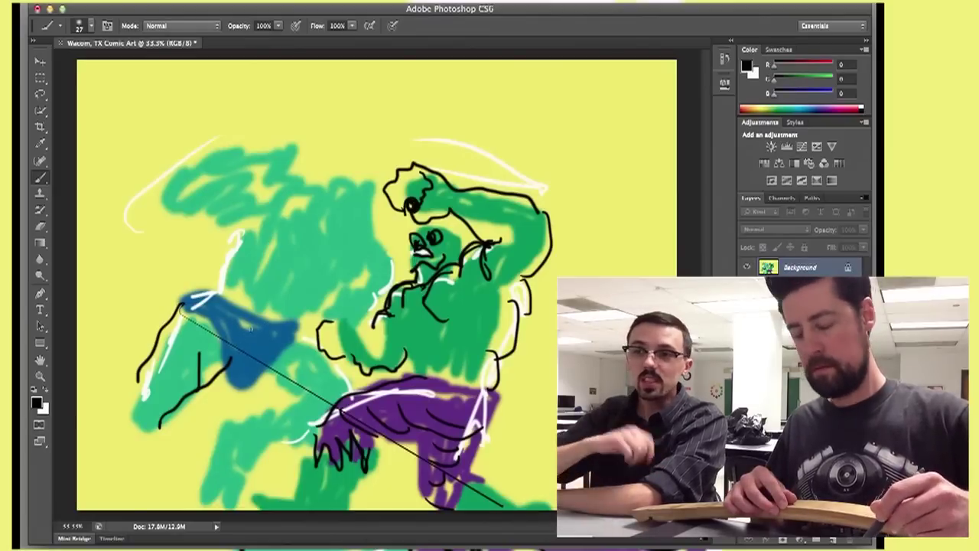
pyautogui.moveTo(232, 331); pyautogui.dragTo(264, 334)
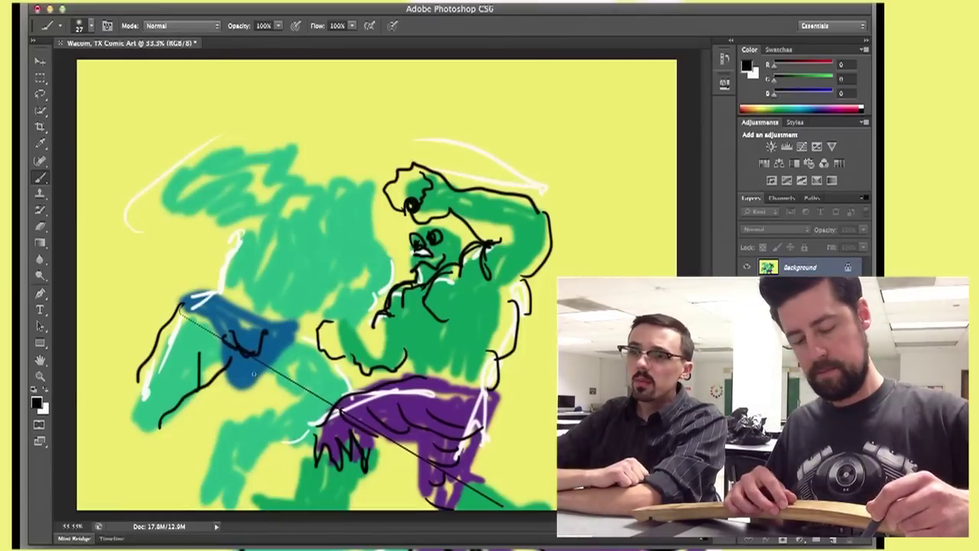
pyautogui.moveTo(256, 359)
pyautogui.mouseDown()
pyautogui.moveTo(300, 340)
pyautogui.moveTo(310, 389)
pyautogui.moveTo(288, 392)
pyautogui.moveTo(298, 406)
pyautogui.moveTo(260, 426)
pyautogui.moveTo(308, 425)
pyautogui.moveTo(255, 432)
pyautogui.moveTo(226, 418)
pyautogui.moveTo(205, 500)
pyautogui.moveTo(223, 474)
pyautogui.moveTo(226, 503)
pyautogui.moveTo(258, 462)
pyautogui.moveTo(310, 442)
pyautogui.mouseUp()
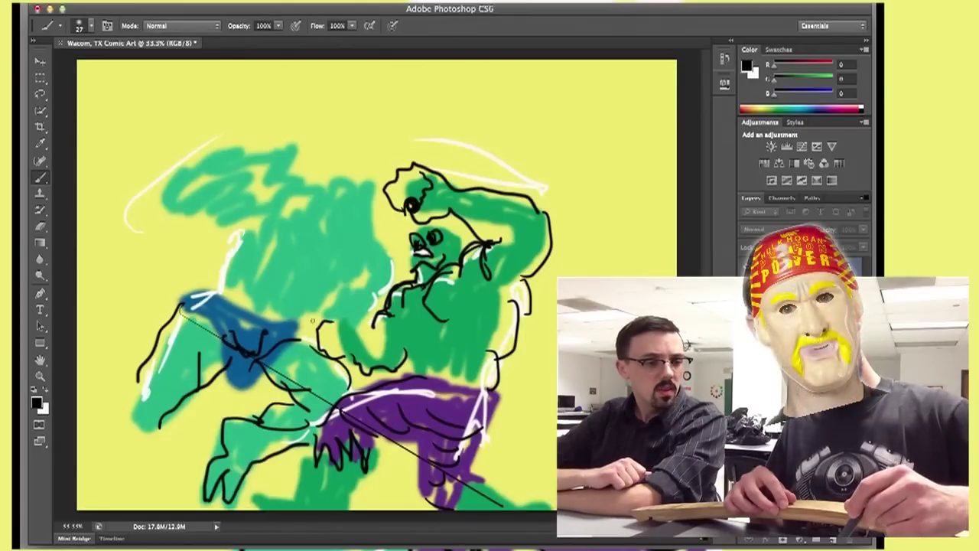
# - Outline the left figure's chest and arm, hatching its shoulder muscles
pyautogui.moveTo(349, 288); pyautogui.dragTo(295, 306)
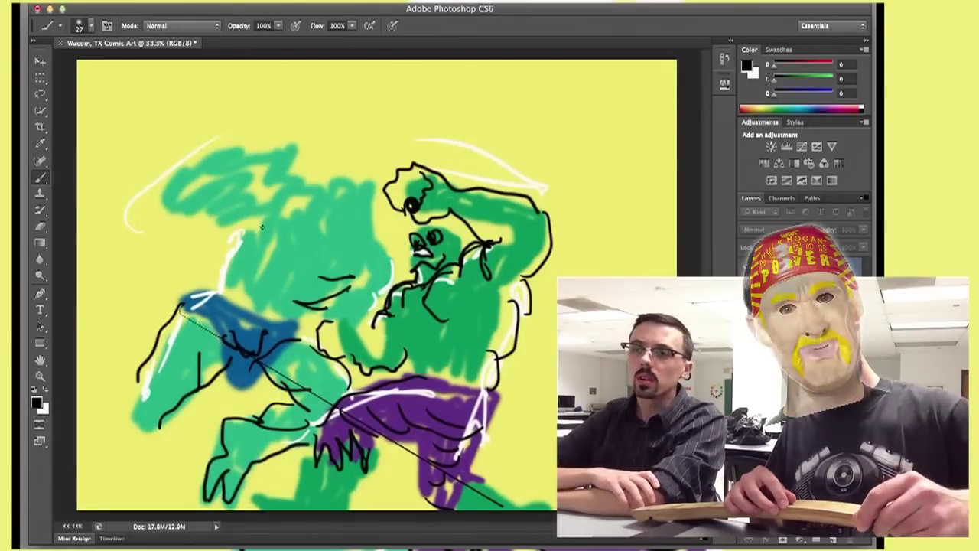
pyautogui.moveTo(259, 228)
pyautogui.mouseDown()
pyautogui.moveTo(312, 268)
pyautogui.moveTo(278, 263)
pyautogui.moveTo(299, 292)
pyautogui.moveTo(242, 295)
pyautogui.mouseUp()
pyautogui.moveTo(298, 305)
pyautogui.mouseDown()
pyautogui.moveTo(317, 283)
pyautogui.moveTo(341, 285)
pyautogui.moveTo(312, 300)
pyautogui.mouseUp()
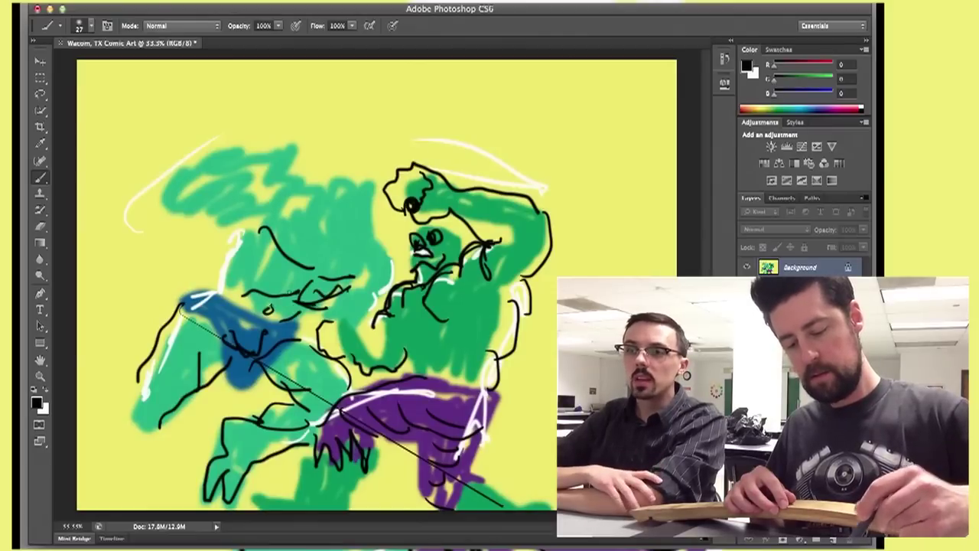
pyautogui.moveTo(267, 263); pyautogui.dragTo(228, 280)
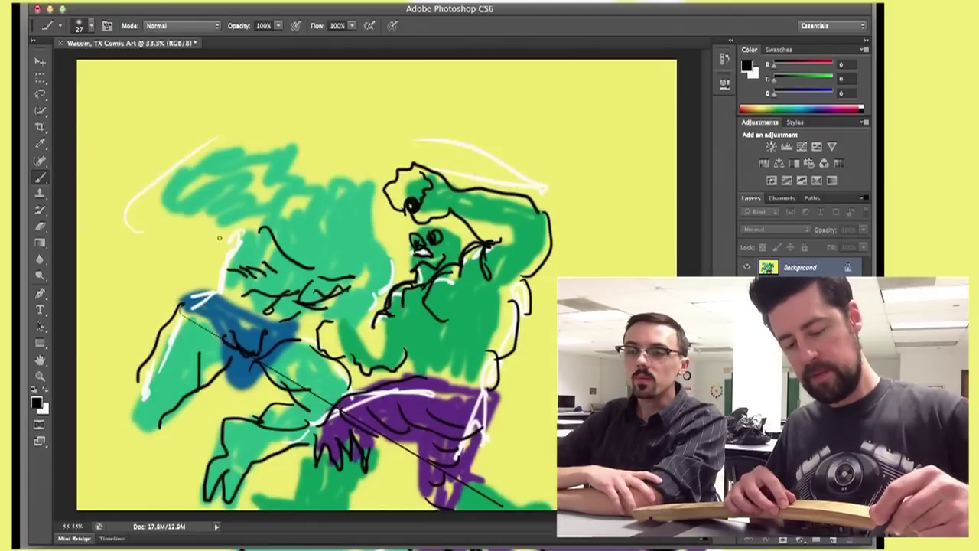
pyautogui.moveTo(231, 225); pyautogui.dragTo(230, 255)
# - Draw the left figure's bat-like head with two horns, eye, brow, teeth and raised-arm outline
pyautogui.moveTo(235, 192); pyautogui.dragTo(280, 253)
pyautogui.moveTo(327, 214)
pyautogui.mouseDown()
pyautogui.moveTo(330, 253)
pyautogui.moveTo(312, 268)
pyautogui.mouseUp()
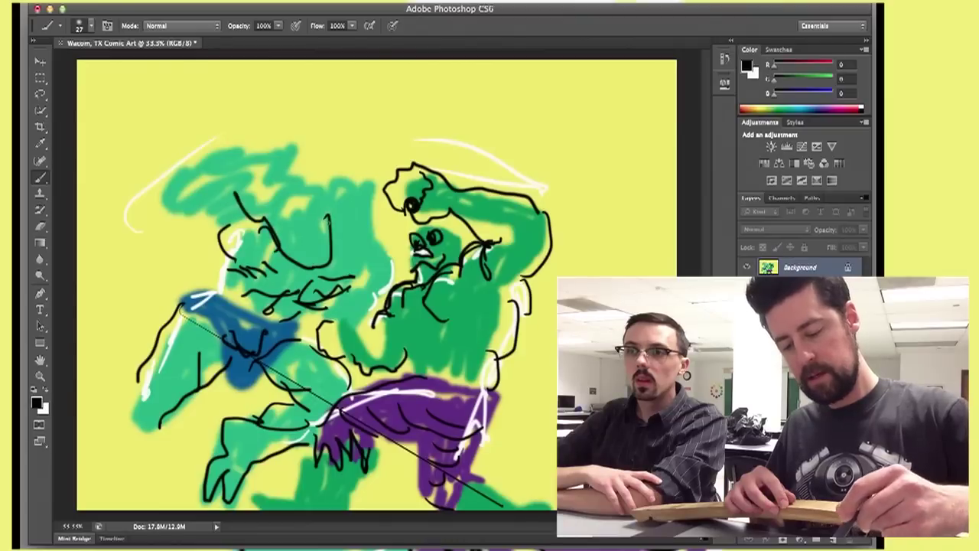
pyautogui.moveTo(313, 179)
pyautogui.mouseDown()
pyautogui.moveTo(345, 191)
pyautogui.moveTo(344, 222)
pyautogui.mouseUp()
pyautogui.moveTo(353, 182)
pyautogui.mouseDown()
pyautogui.moveTo(383, 150)
pyautogui.moveTo(375, 222)
pyautogui.mouseUp()
pyautogui.moveTo(350, 208)
pyautogui.mouseDown()
pyautogui.moveTo(374, 217)
pyautogui.moveTo(356, 215)
pyautogui.mouseUp()
pyautogui.moveTo(358, 221); pyautogui.dragTo(380, 221)
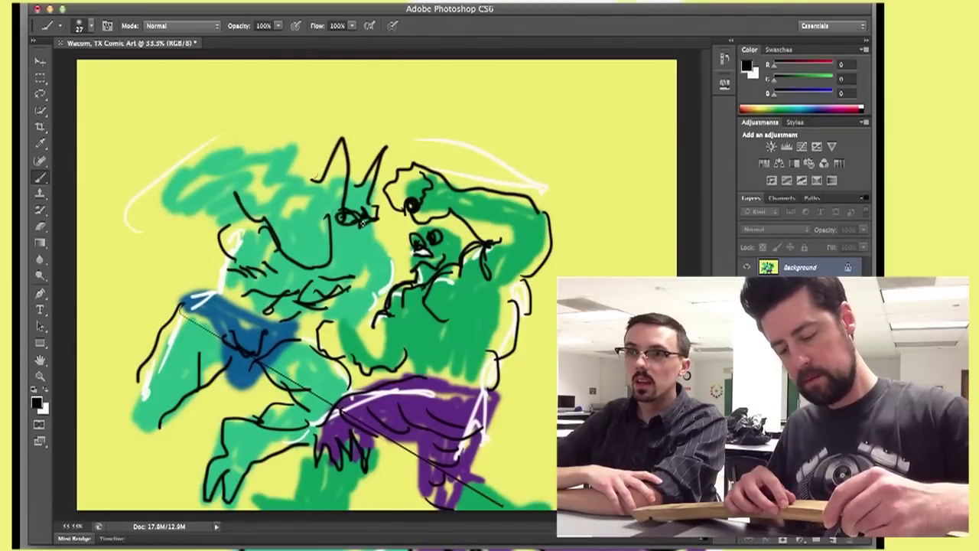
pyautogui.moveTo(341, 242); pyautogui.dragTo(362, 252)
pyautogui.moveTo(356, 232); pyautogui.dragTo(364, 253)
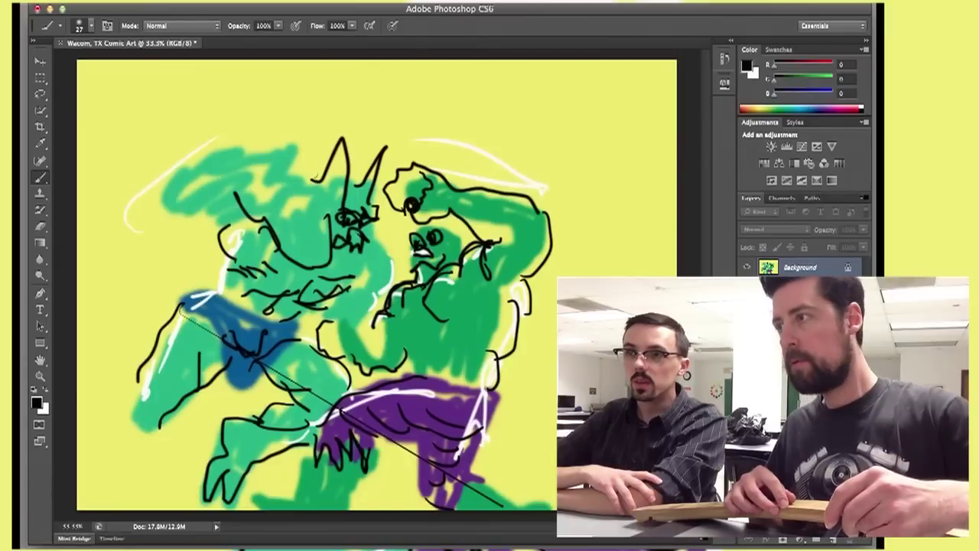
pyautogui.moveTo(250, 173); pyautogui.dragTo(257, 198)
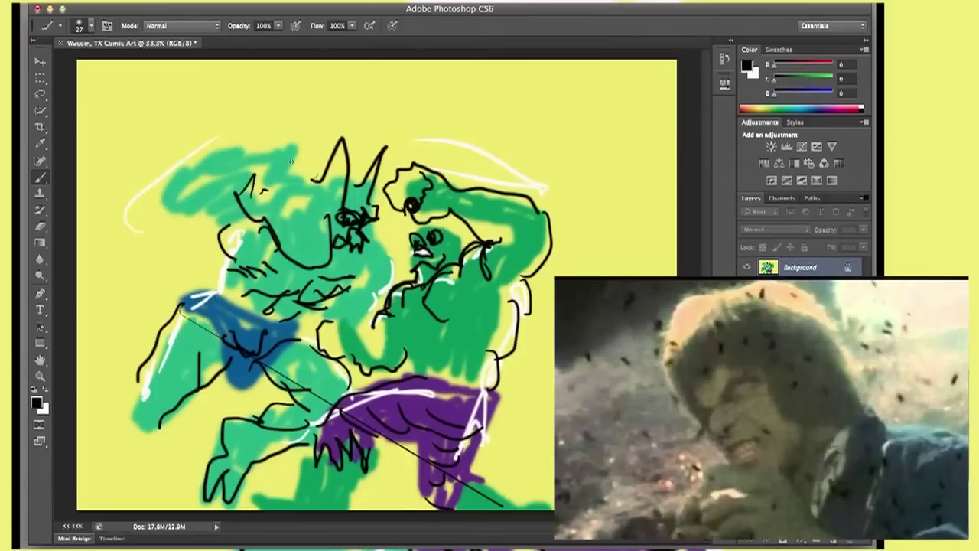
pyautogui.moveTo(309, 165)
pyautogui.mouseDown()
pyautogui.moveTo(280, 142)
pyautogui.moveTo(163, 191)
pyautogui.moveTo(174, 214)
pyautogui.moveTo(292, 182)
pyautogui.moveTo(284, 161)
pyautogui.moveTo(297, 153)
pyautogui.moveTo(294, 182)
pyautogui.moveTo(274, 190)
pyautogui.moveTo(286, 186)
pyautogui.mouseUp()
pyautogui.moveTo(237, 228); pyautogui.dragTo(225, 265)
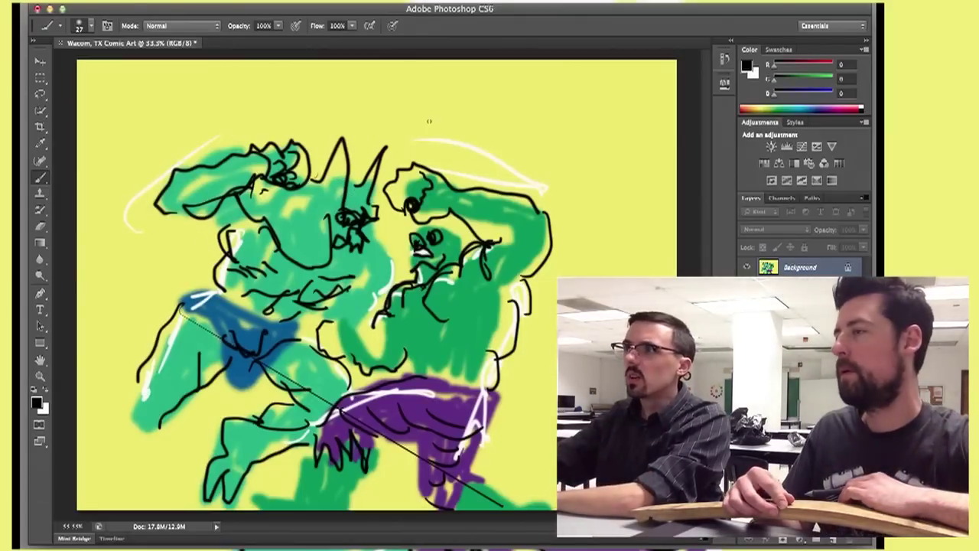
# - Set the foreground painting colour to near-white #fefbfb
pyautogui.click(750, 68)
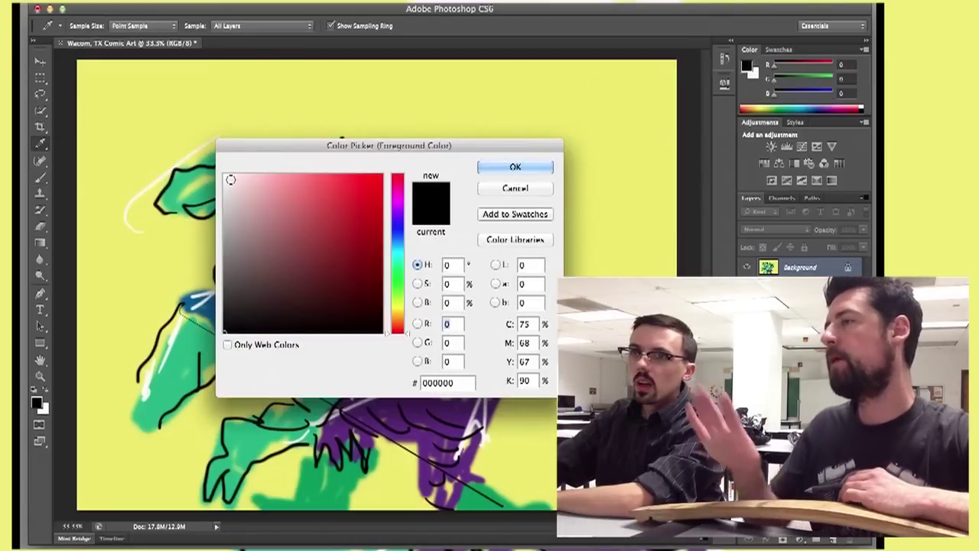
pyautogui.click(225, 175)
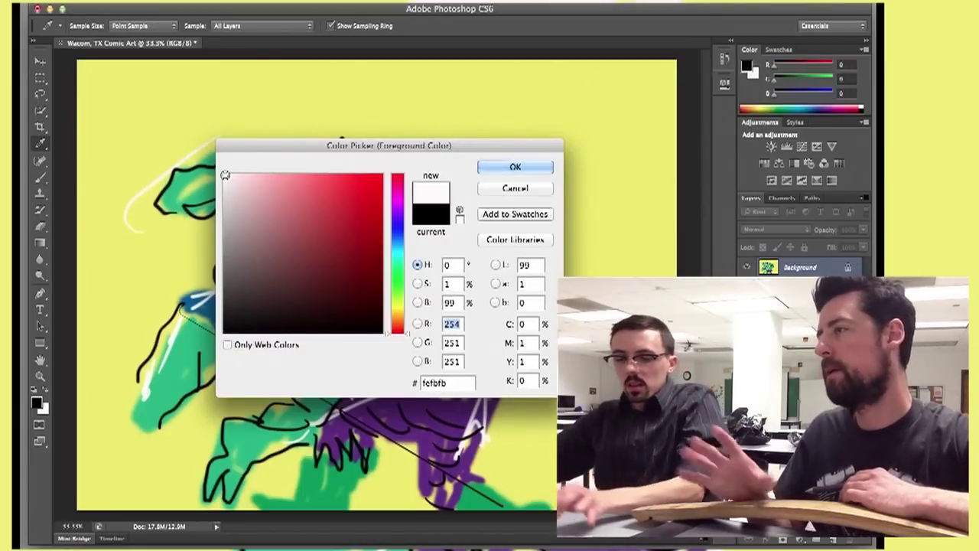
pyautogui.click(508, 167)
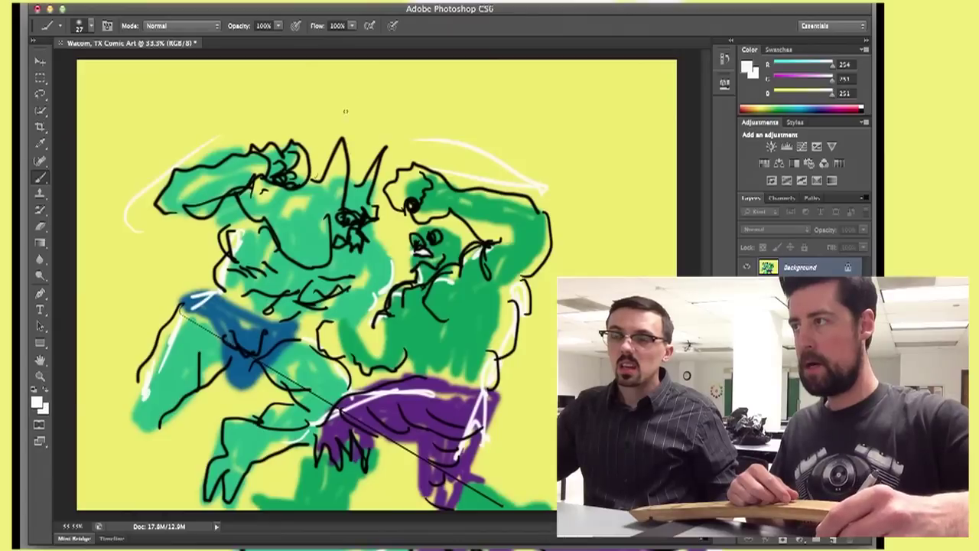
# - Enlarge the brush size from 27 px to 62 px
pyautogui.click(90, 25)
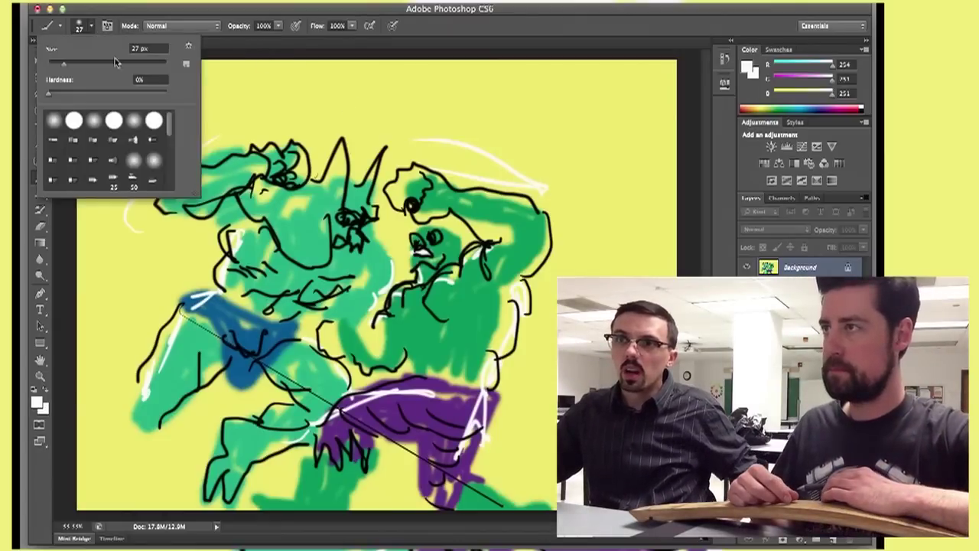
pyautogui.click(100, 65)
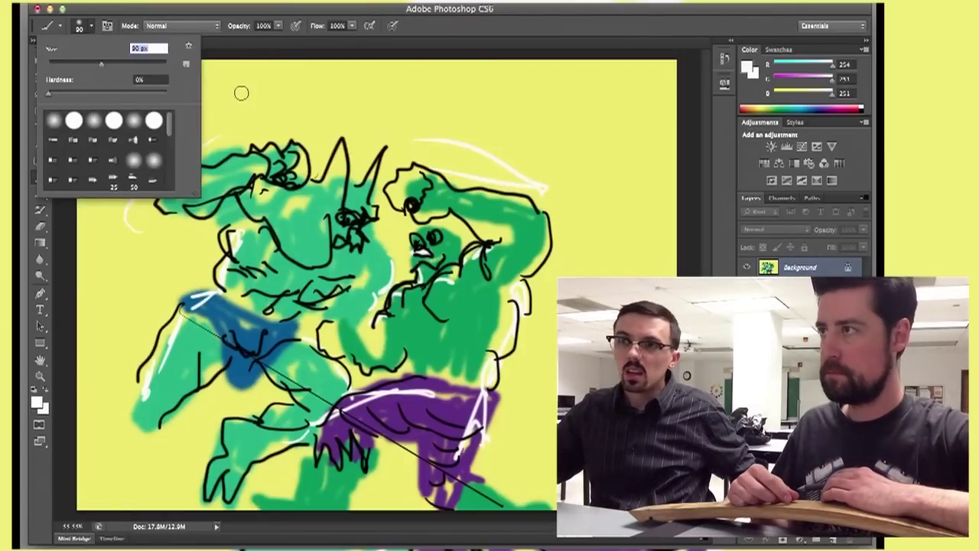
pyautogui.click(84, 64)
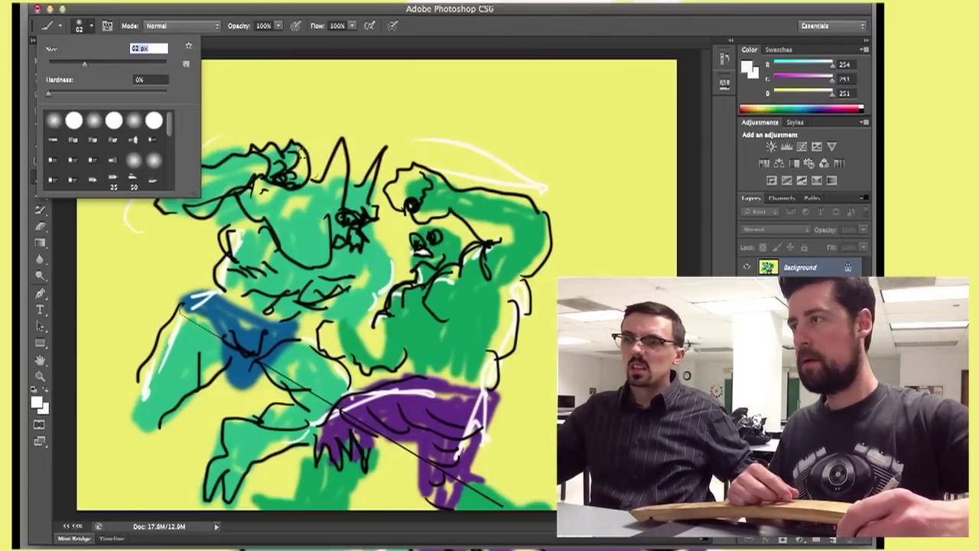
# - Paint a white balloon above the fighters with the 62 px brush and letter POW inside
pyautogui.moveTo(312, 139)
pyautogui.mouseDown()
pyautogui.moveTo(347, 122)
pyautogui.moveTo(372, 88)
pyautogui.moveTo(402, 80)
pyautogui.moveTo(481, 85)
pyautogui.moveTo(469, 128)
pyautogui.moveTo(449, 139)
pyautogui.moveTo(325, 134)
pyautogui.moveTo(387, 129)
pyautogui.moveTo(377, 101)
pyautogui.moveTo(390, 91)
pyautogui.moveTo(401, 96)
pyautogui.moveTo(381, 113)
pyautogui.moveTo(399, 132)
pyautogui.moveTo(433, 123)
pyautogui.moveTo(435, 103)
pyautogui.moveTo(416, 94)
pyautogui.moveTo(413, 115)
pyautogui.moveTo(433, 138)
pyautogui.moveTo(453, 134)
pyautogui.moveTo(447, 94)
pyautogui.moveTo(455, 132)
pyautogui.moveTo(466, 101)
pyautogui.moveTo(470, 120)
pyautogui.moveTo(472, 92)
pyautogui.mouseUp()
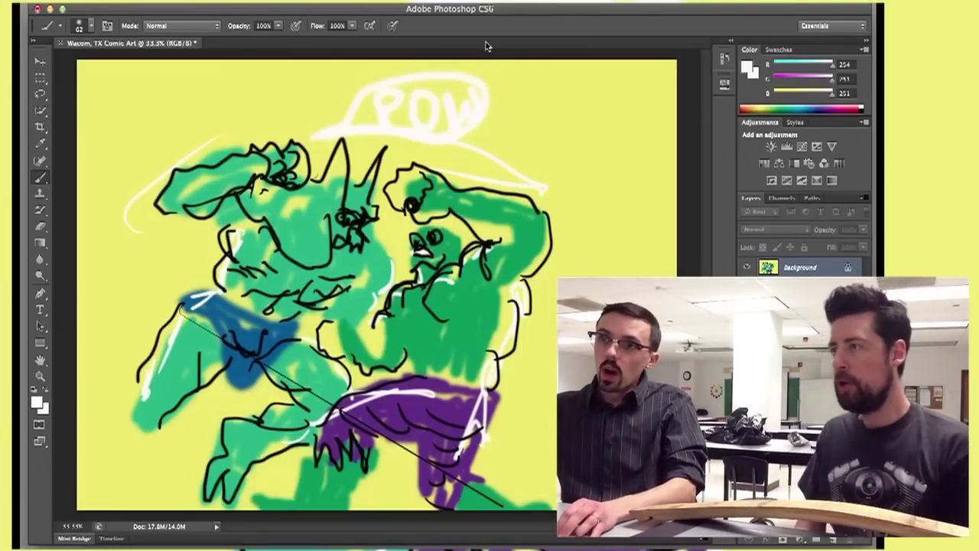
pyautogui.hotkey('ctrl', 'z')
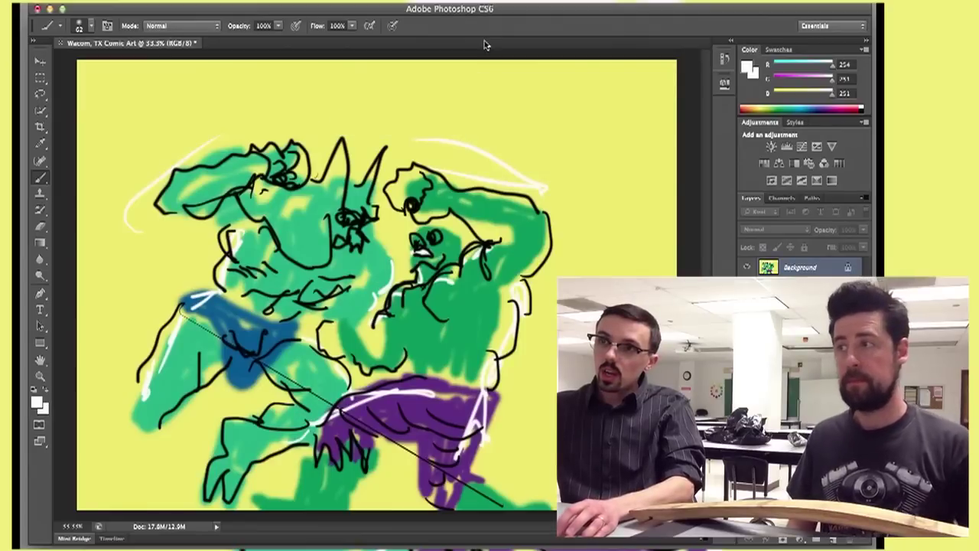
pyautogui.hotkey('ctrl', 'z')
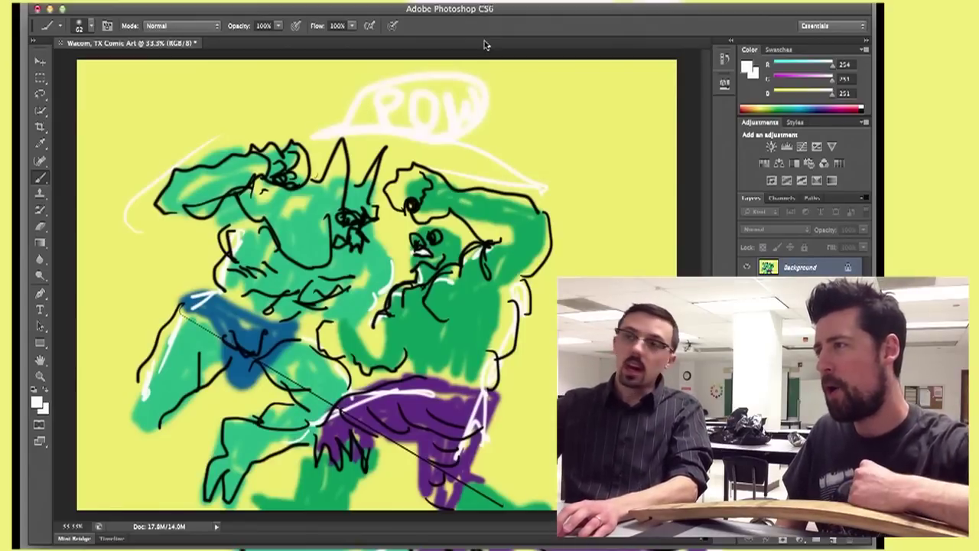
pyautogui.hotkey('ctrl', 'z')
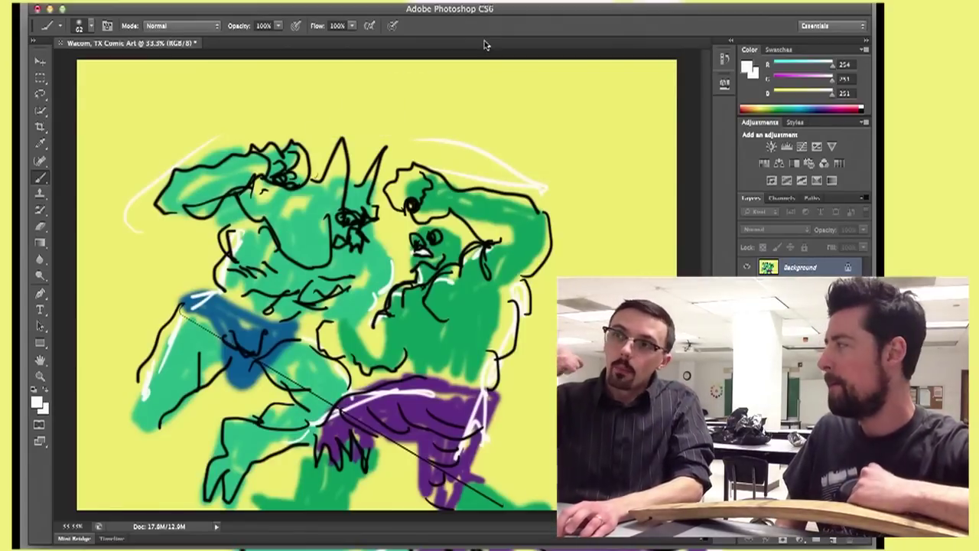
pyautogui.hotkey('ctrl', 'z')
pyautogui.hotkey('ctrl', 'z')
pyautogui.hotkey('ctrl', 'z')
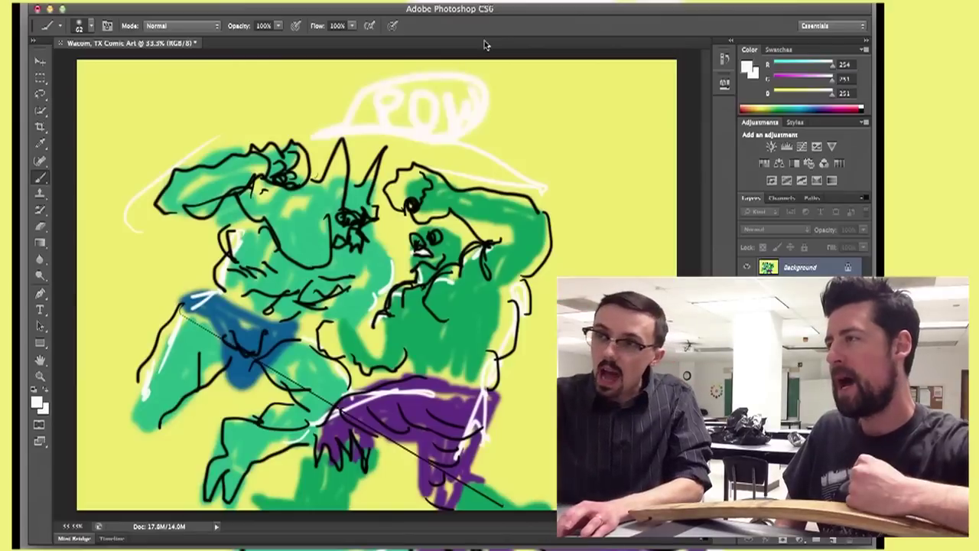
pyautogui.hotkey('ctrl', 'z')
pyautogui.hotkey('ctrl', 'z')
pyautogui.hotkey('ctrl', 'z')
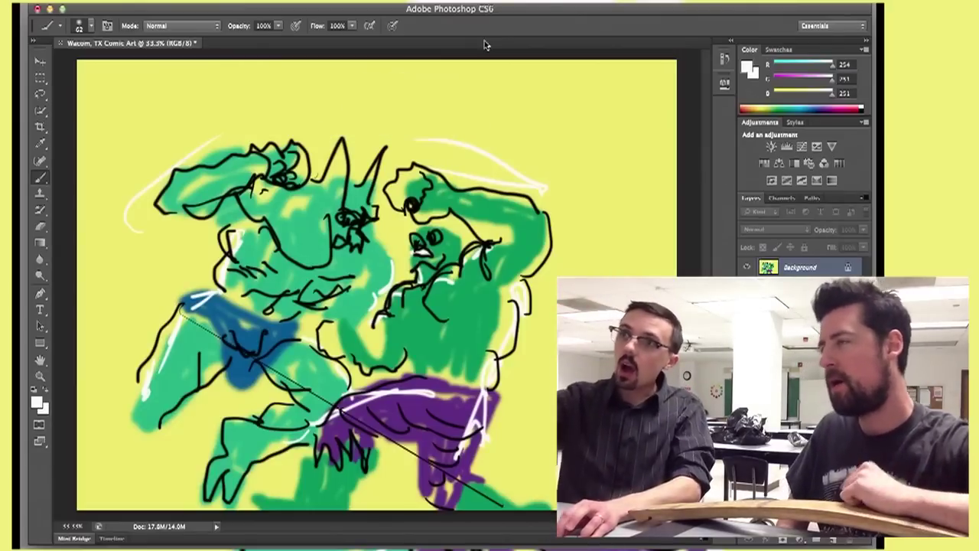
pyautogui.hotkey('ctrl', 'z')
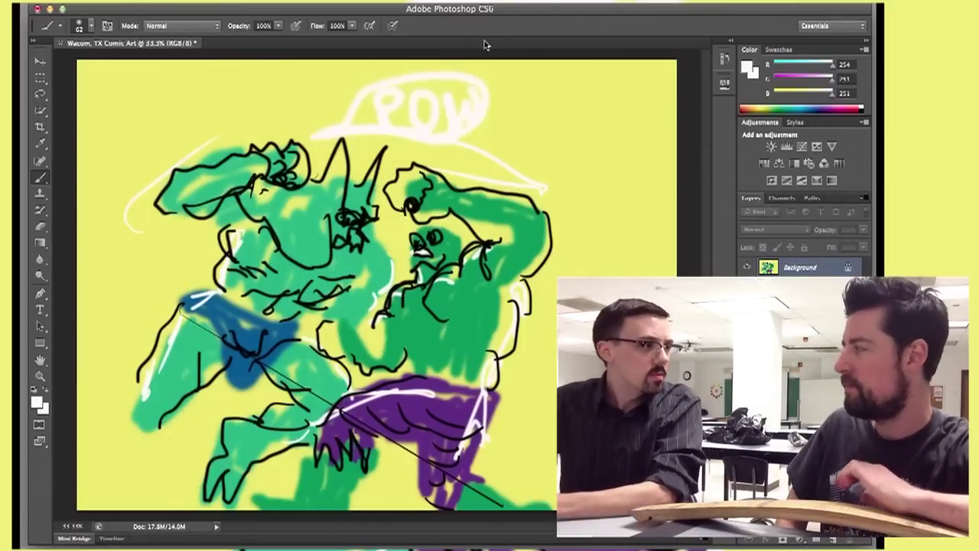